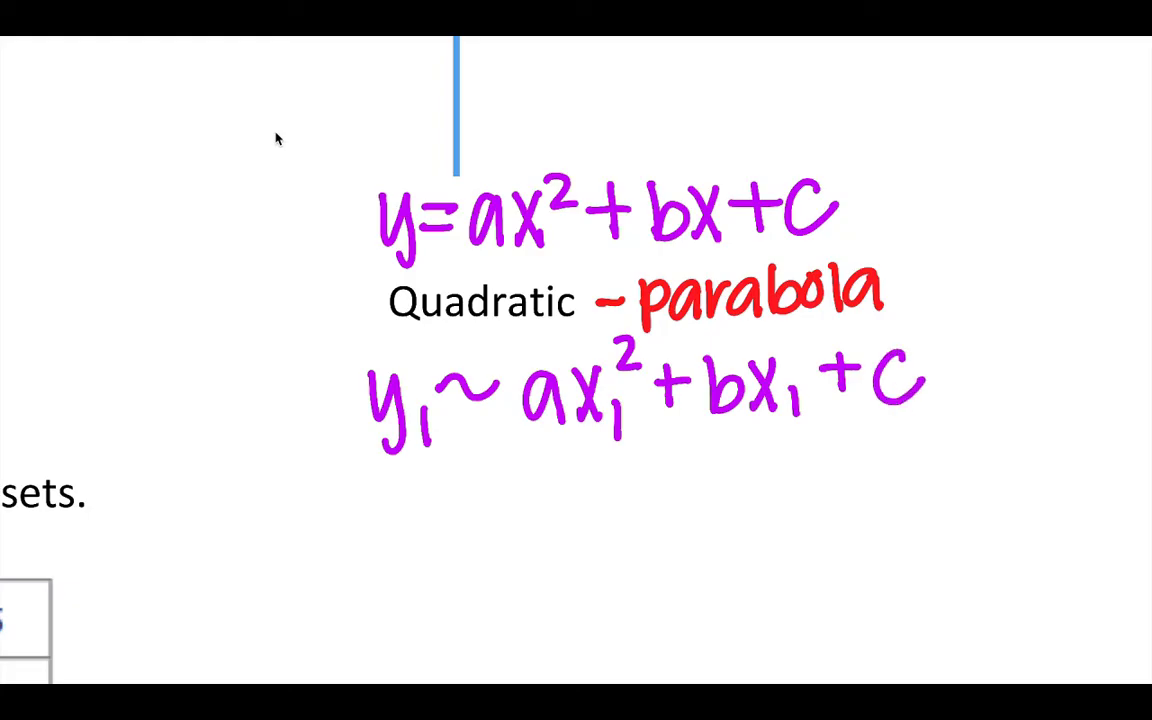
Step: Highlight in yellow the equals sign, the tilde and the subscript 1s in the two quadratic equations
left_click_drag(463, 170, 430, 248)
mouse_move(482, 366)
left_mouse_down()
mouse_move(436, 404)
mouse_move(458, 402)
mouse_move(416, 444)
left_mouse_up()
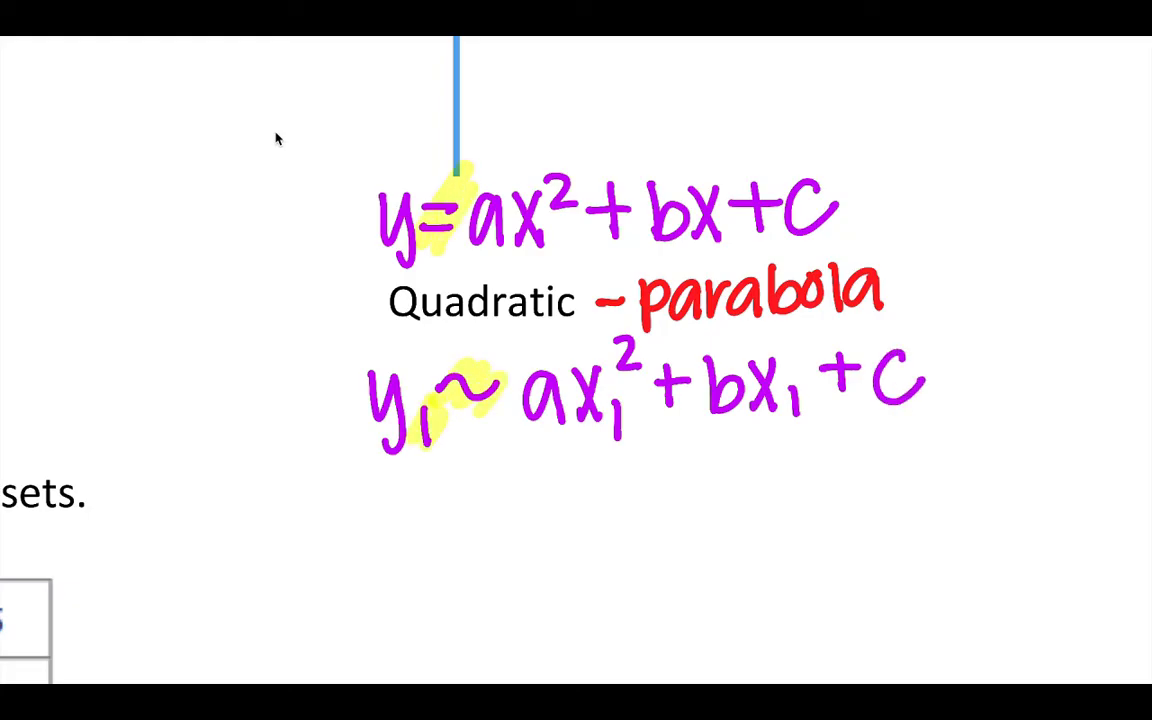
left_click_drag(626, 378, 603, 438)
left_click_drag(806, 372, 785, 420)
Step: Highlight in yellow the equals sign, tilde and subscript 1s in the exponential equation and its regression form
scroll(277, 139, "left", 5)
left_click_drag(442, 150, 418, 208)
left_click_drag(505, 295, 430, 372)
left_click_drag(462, 292, 410, 372)
left_click_drag(440, 315, 408, 402)
left_click_drag(640, 292, 618, 340)
Step: Highlight in yellow the equals sign, tilde and subscript 1s in the linear equation and its regression form
scroll(277, 139, "left", 5)
mouse_move(228, 118)
left_mouse_down()
mouse_move(195, 182)
mouse_move(205, 185)
left_mouse_up()
left_click_drag(305, 262, 235, 328)
mouse_move(305, 302)
left_mouse_down()
mouse_move(205, 370)
mouse_move(252, 404)
left_mouse_up()
mouse_move(492, 335)
left_mouse_down()
mouse_move(468, 390)
mouse_move(494, 352)
left_mouse_up()
Step: Double-underline "quadratic Regression" in red in the instruction above the data sets
scroll(277, 139, "down", 5)
scroll(277, 139, "up", 2)
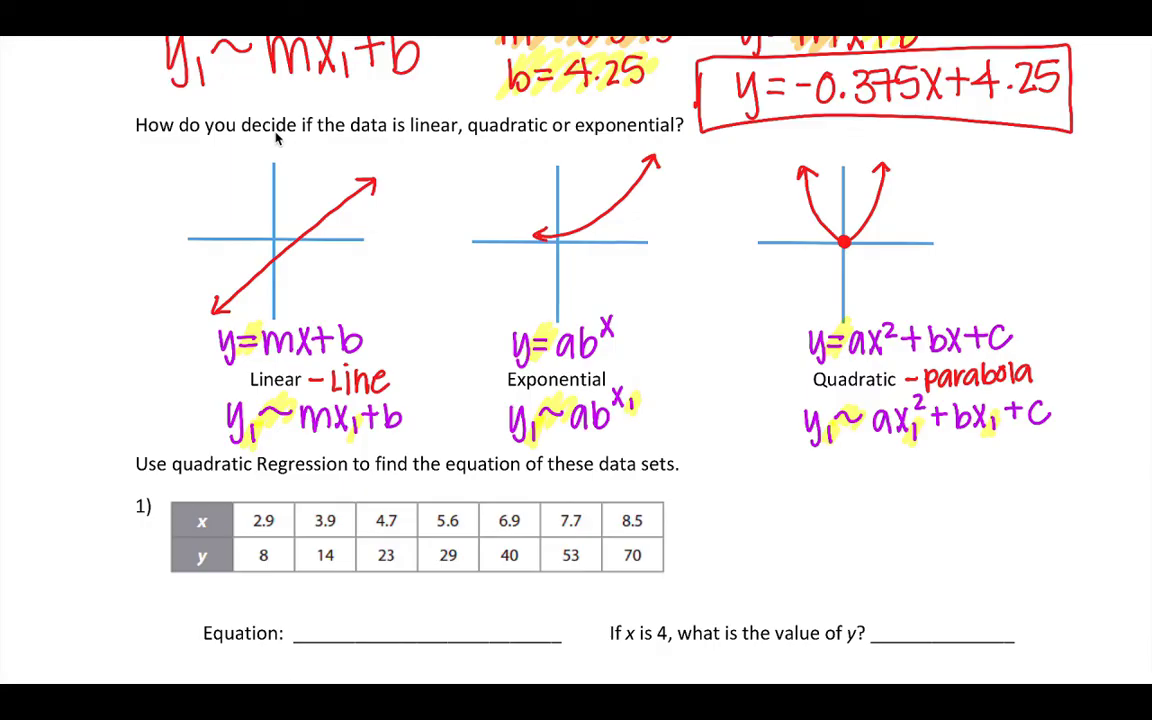
scroll(277, 139, "down", 3)
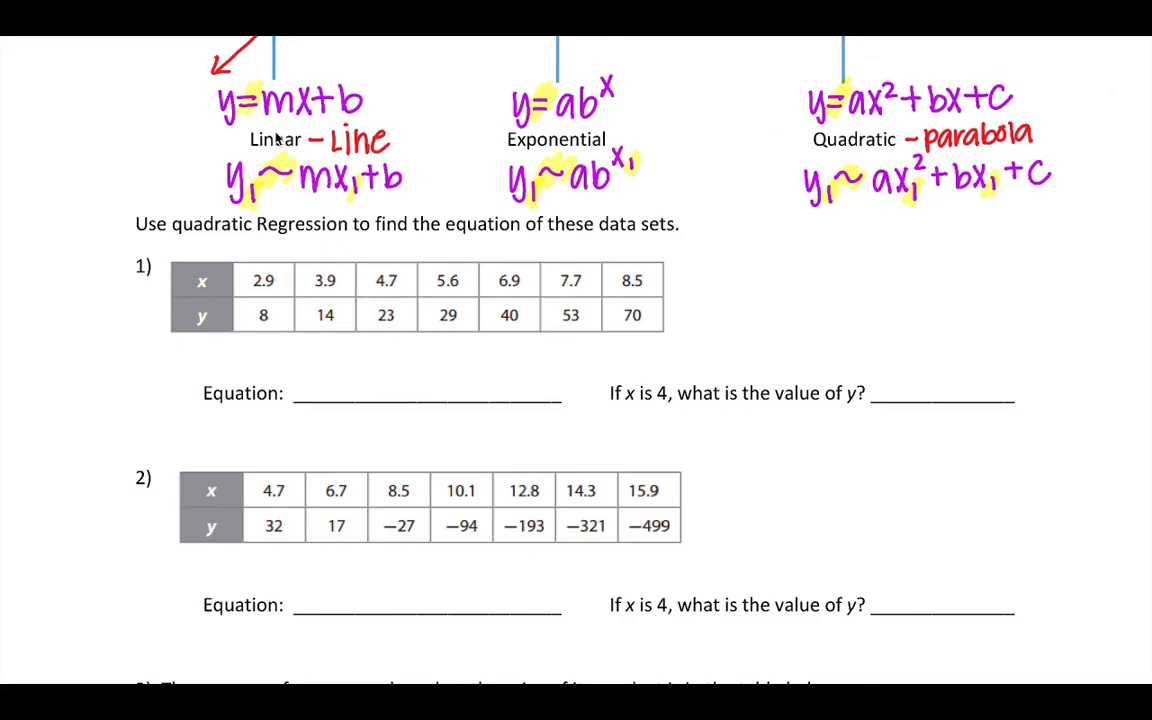
left_click_drag(172, 240, 333, 252)
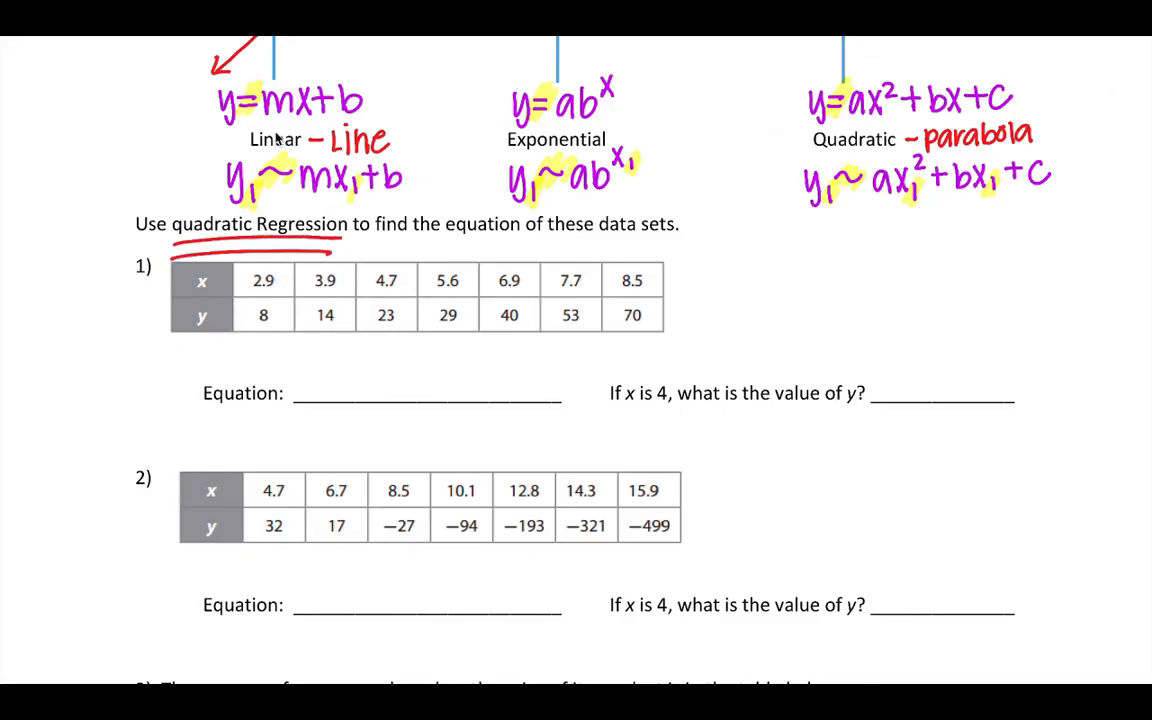
Step: Write the regression model y₁ ~ ax₁² + bx₁ + c in red beside the problem 1 table
mouse_move(690, 264)
left_mouse_down()
mouse_move(720, 263)
mouse_move(703, 318)
left_mouse_up()
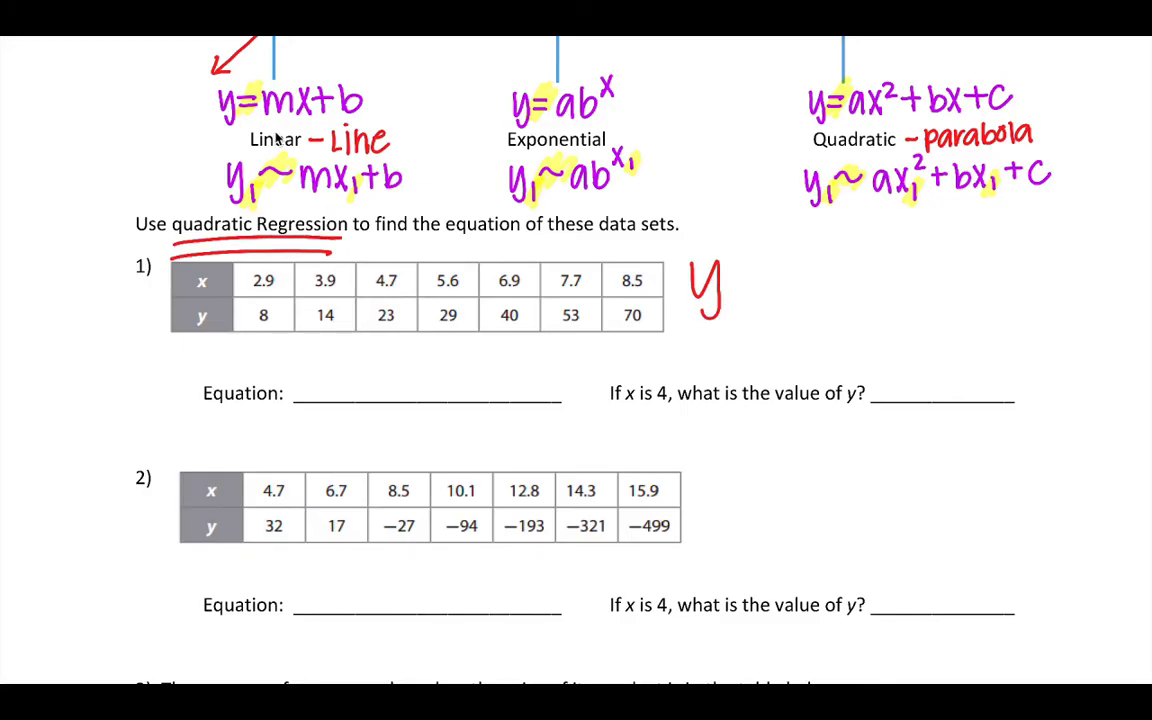
mouse_move(748, 272)
left_mouse_down()
mouse_move(762, 266)
mouse_move(806, 292)
left_mouse_up()
left_click_drag(733, 297, 731, 315)
mouse_move(838, 258)
left_mouse_down()
mouse_move(826, 284)
mouse_move(842, 290)
left_mouse_up()
left_click_drag(848, 283, 848, 298)
left_click_drag(860, 243, 902, 272)
mouse_move(891, 260)
left_mouse_down()
mouse_move(891, 288)
mouse_move(983, 286)
left_mouse_up()
mouse_move(985, 250)
left_mouse_down()
mouse_move(957, 288)
mouse_move(990, 297)
left_mouse_up()
mouse_move(1013, 255)
left_mouse_down()
mouse_move(1013, 282)
mouse_move(1026, 268)
left_mouse_up()
left_click_drag(1068, 250, 1072, 282)
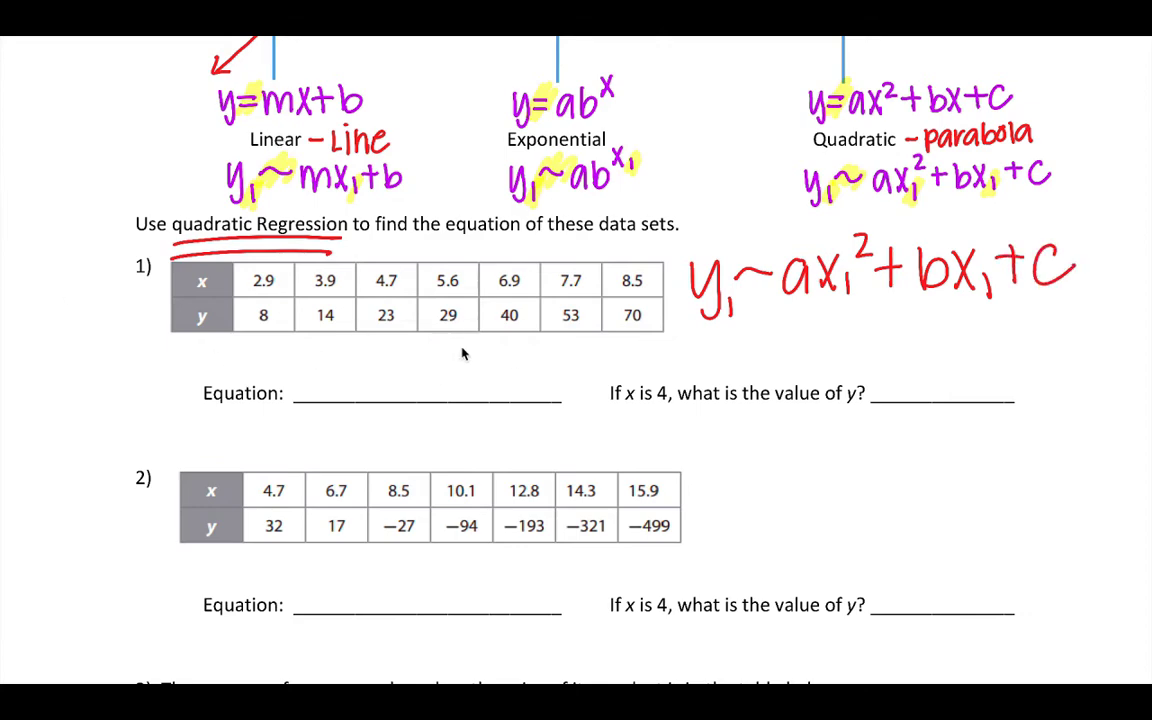
Step: Switch to the Desmos graphing calculator, remove the old entries and add an empty x₁, y₁ table
key("Escape")
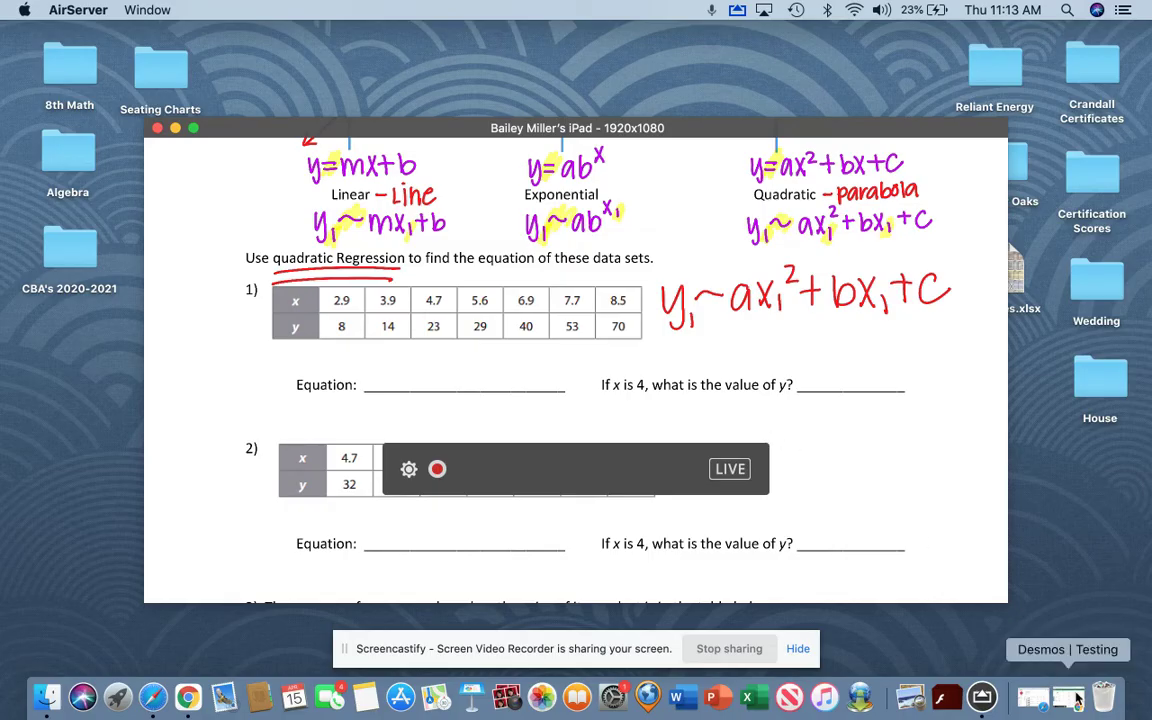
left_click(1034, 697)
left_click(380, 195)
left_click(380, 195)
left_click(70, 163)
left_click(90, 240)
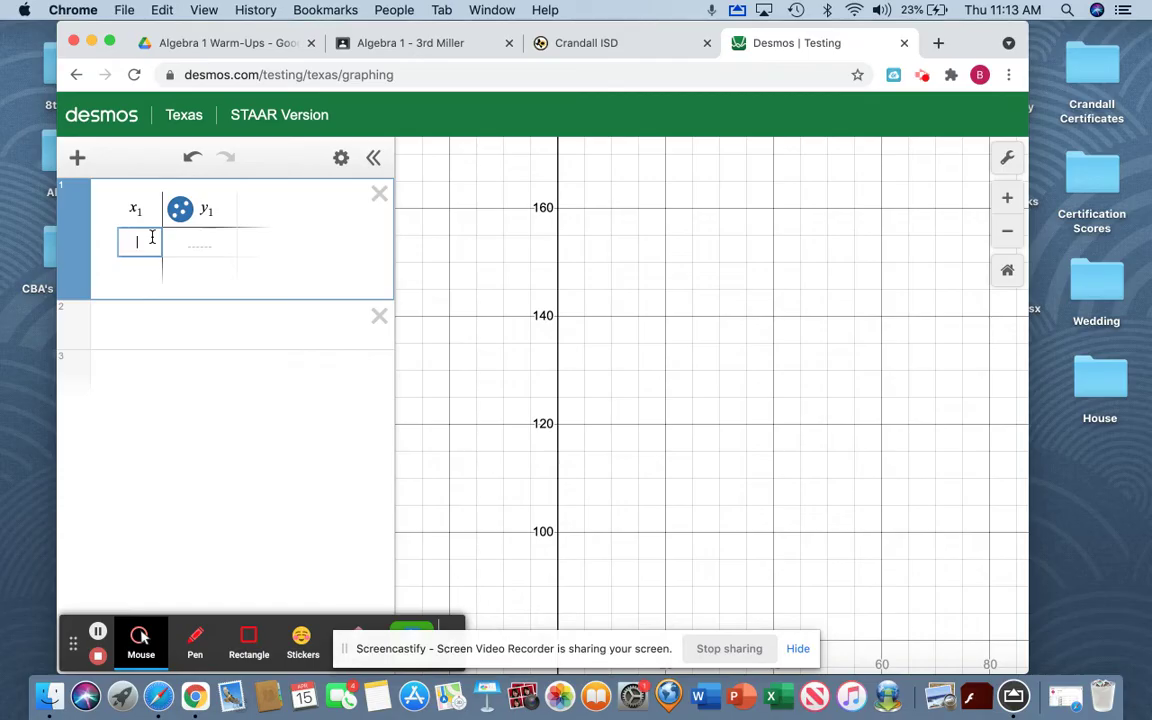
Step: Enter the x₁ values 2.9, 3.9, 4.7, 5.6, 6.9, 7.7 and 8.5 in the table
type("2.9")
key("Return")
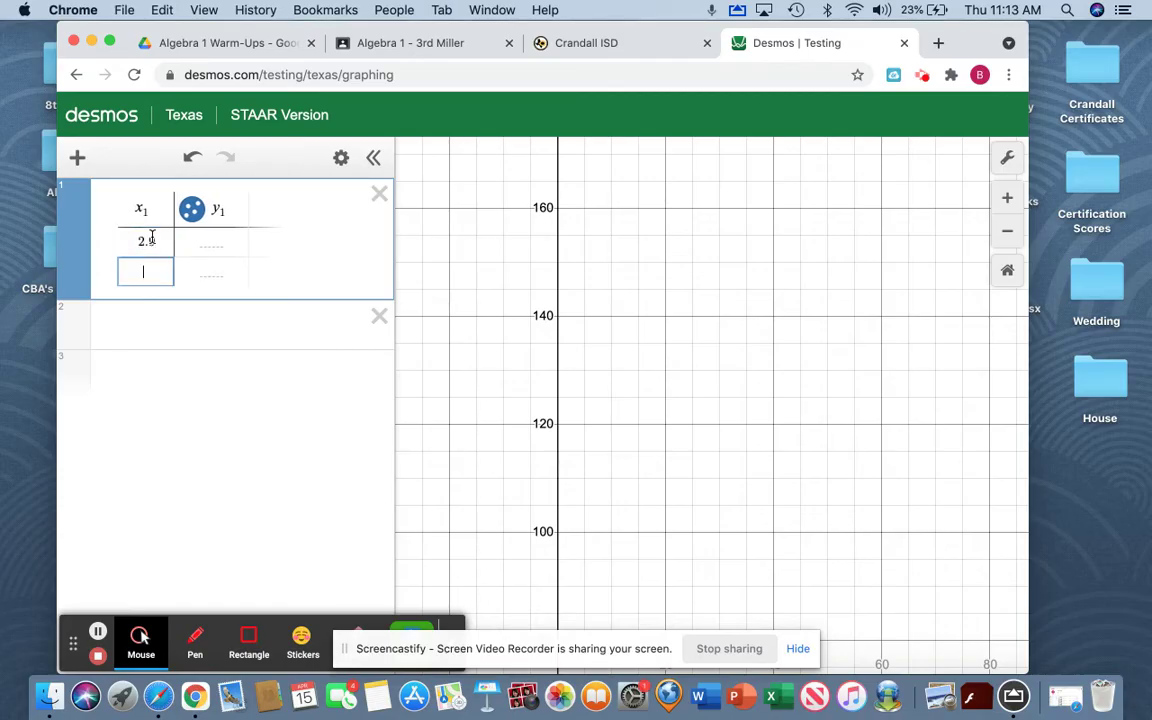
type("3.9")
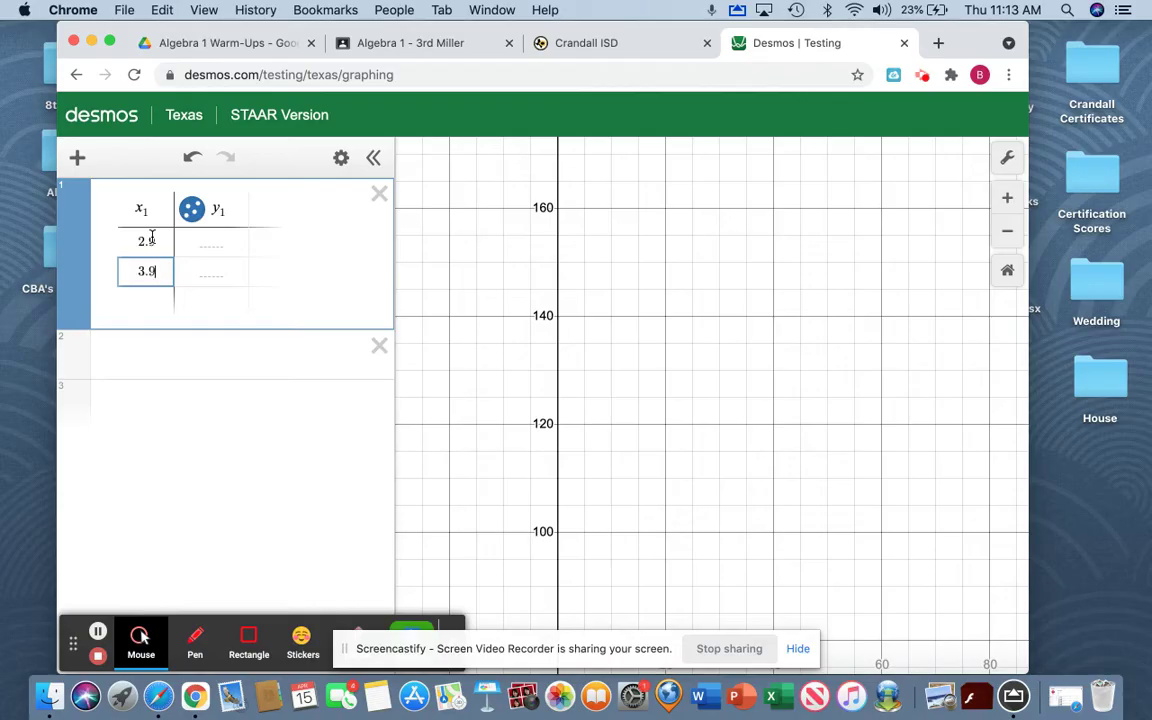
key("Return")
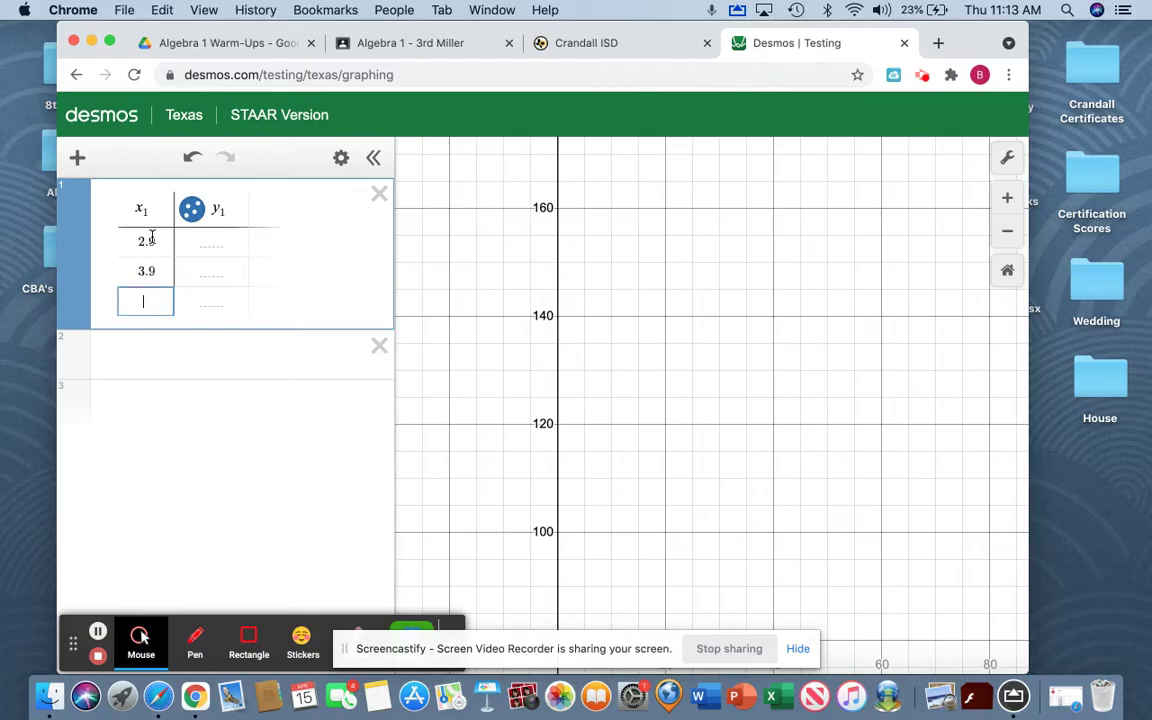
type("4.7")
key("Return")
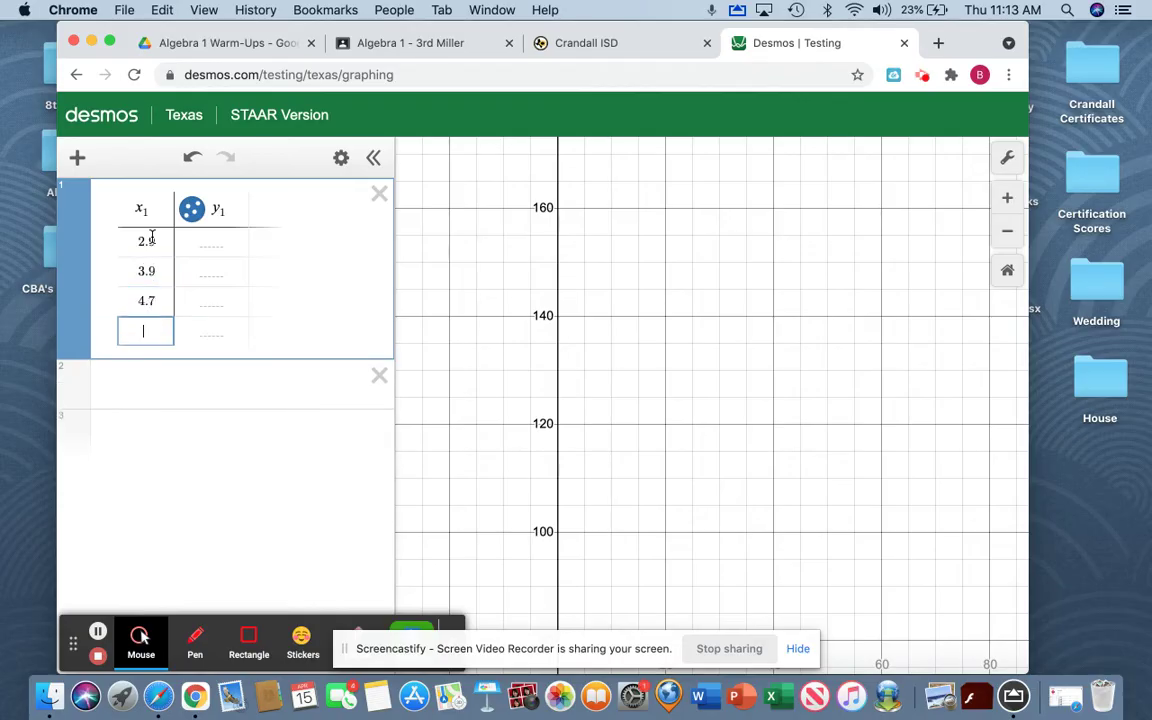
type("5.6")
key("Return")
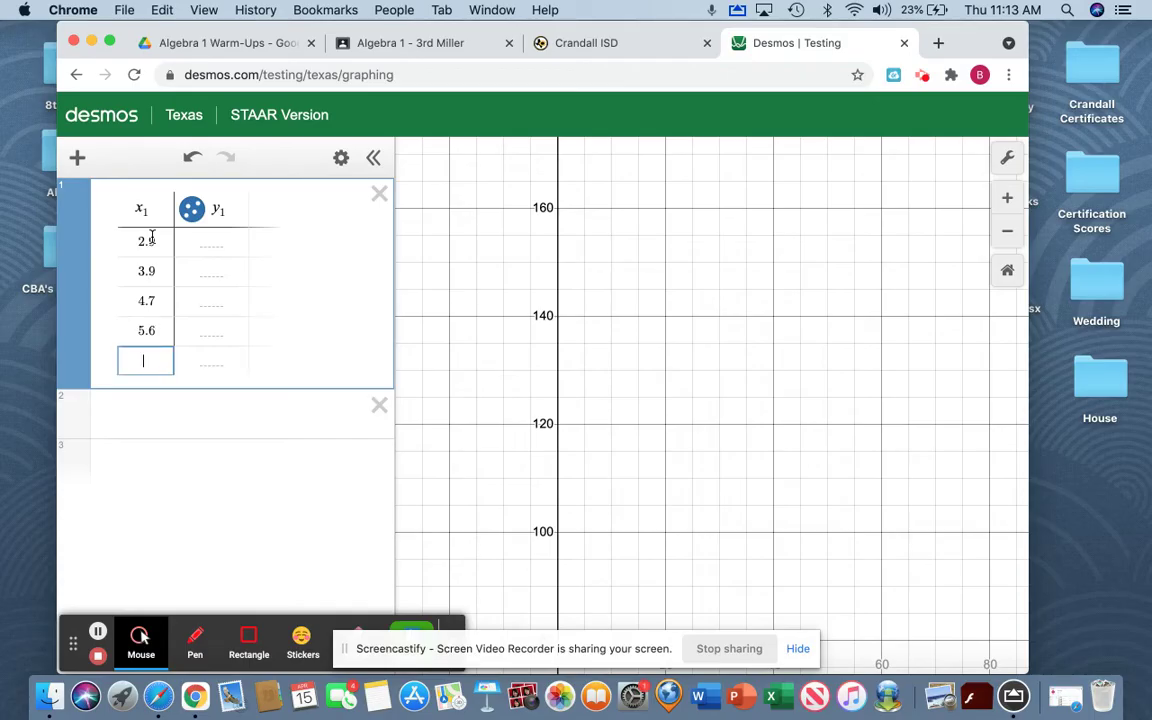
type("6.9")
key("Return")
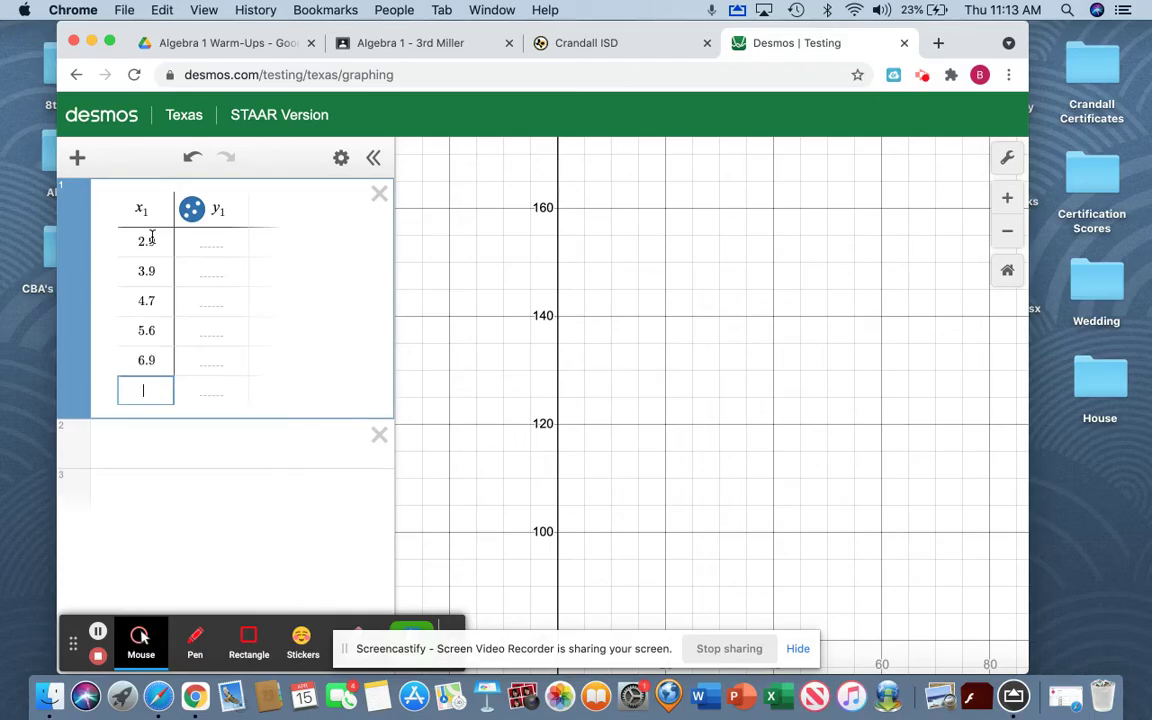
type("7.7")
key("Return")
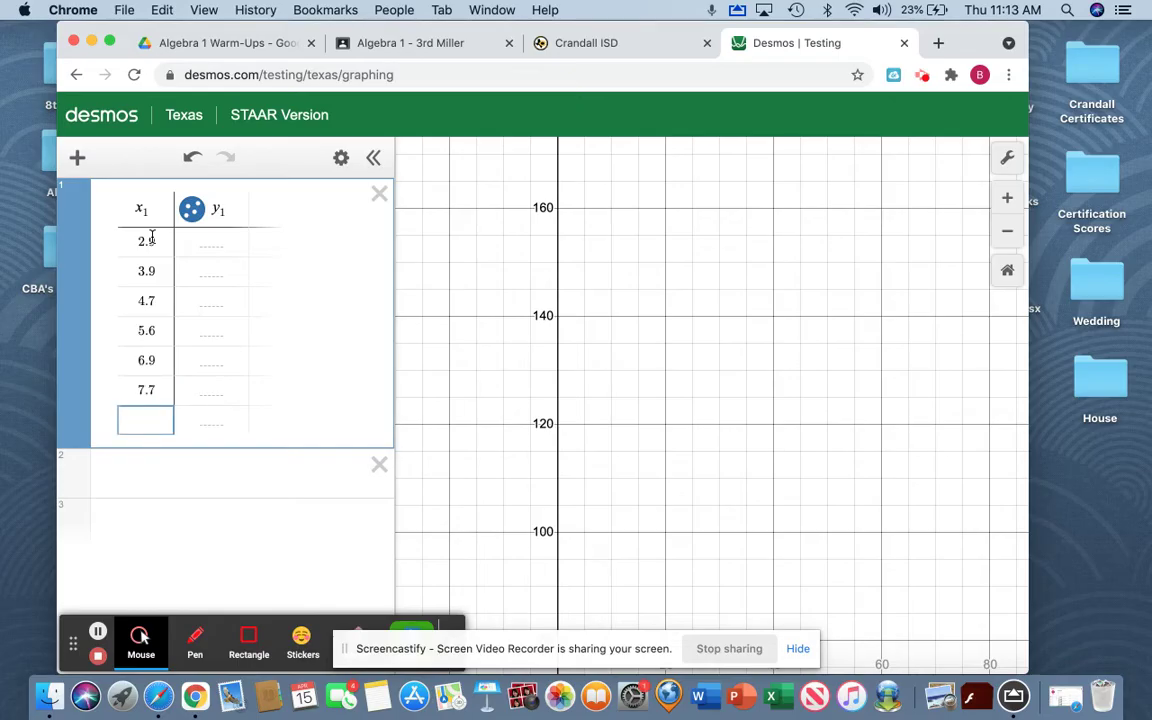
type("8.5")
Step: Fill the y₁ column with 8, 14, 23, 29, 40, 53 and 70
left_click(207, 236)
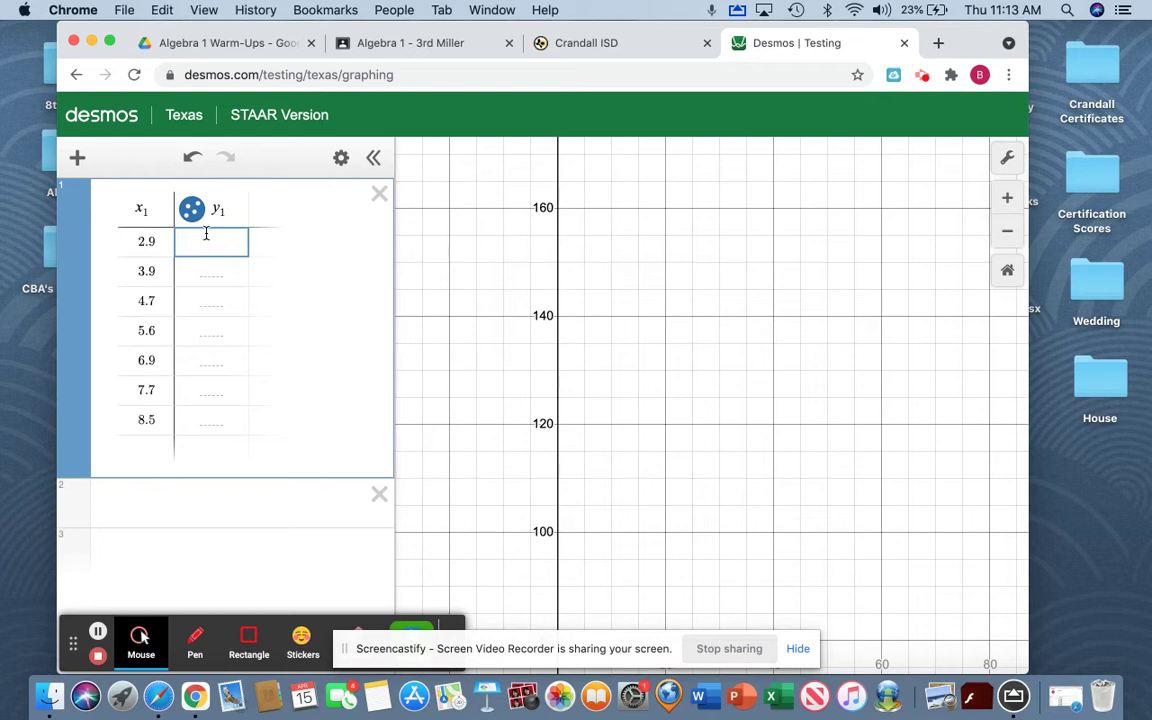
type("8")
key("Return")
type("14")
key("Return")
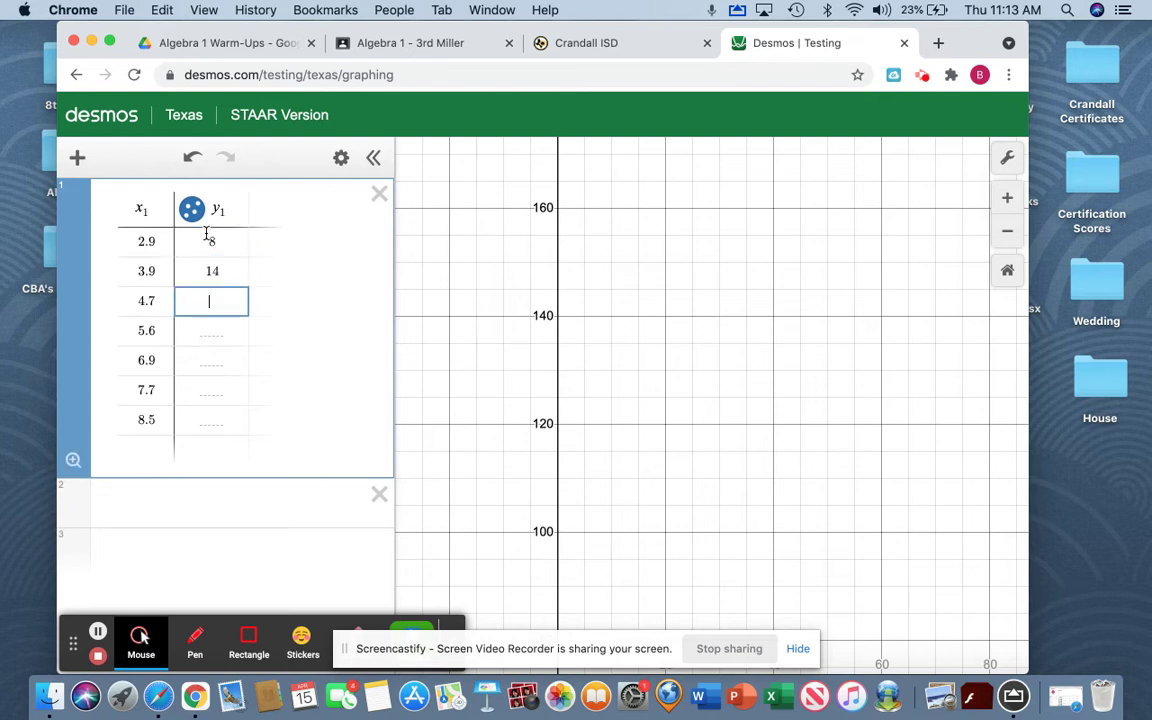
type("23")
key("Return")
key("Return")
key("Up")
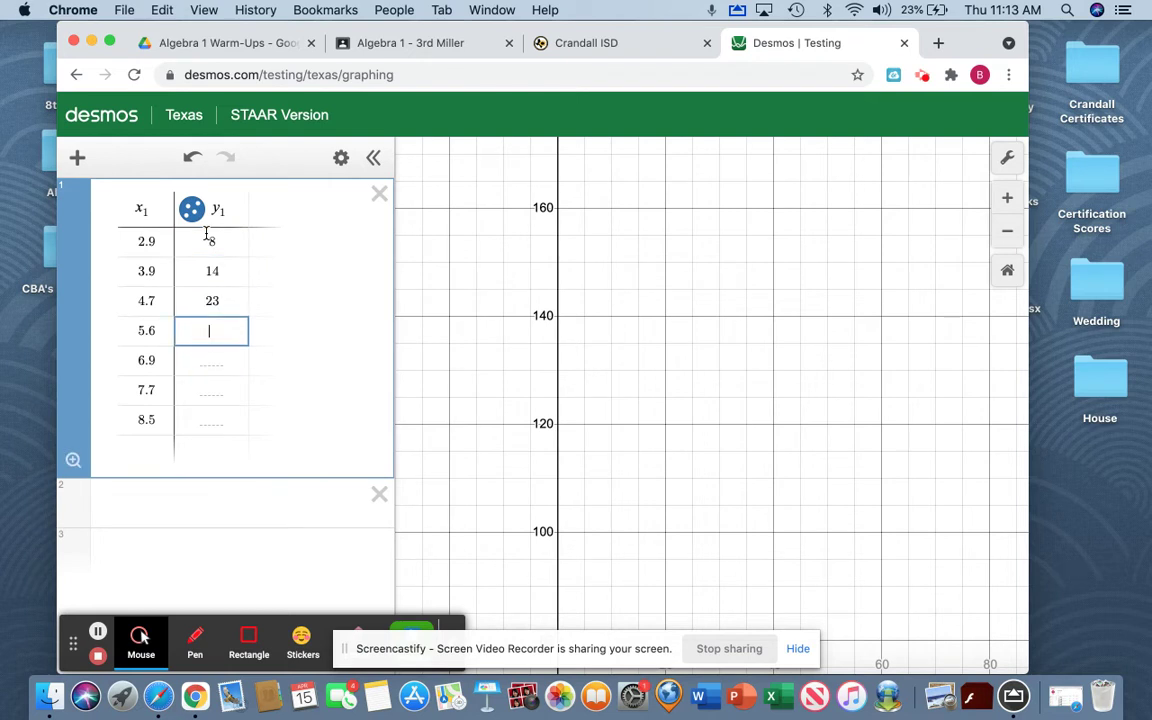
type("29")
key("Return")
type("40")
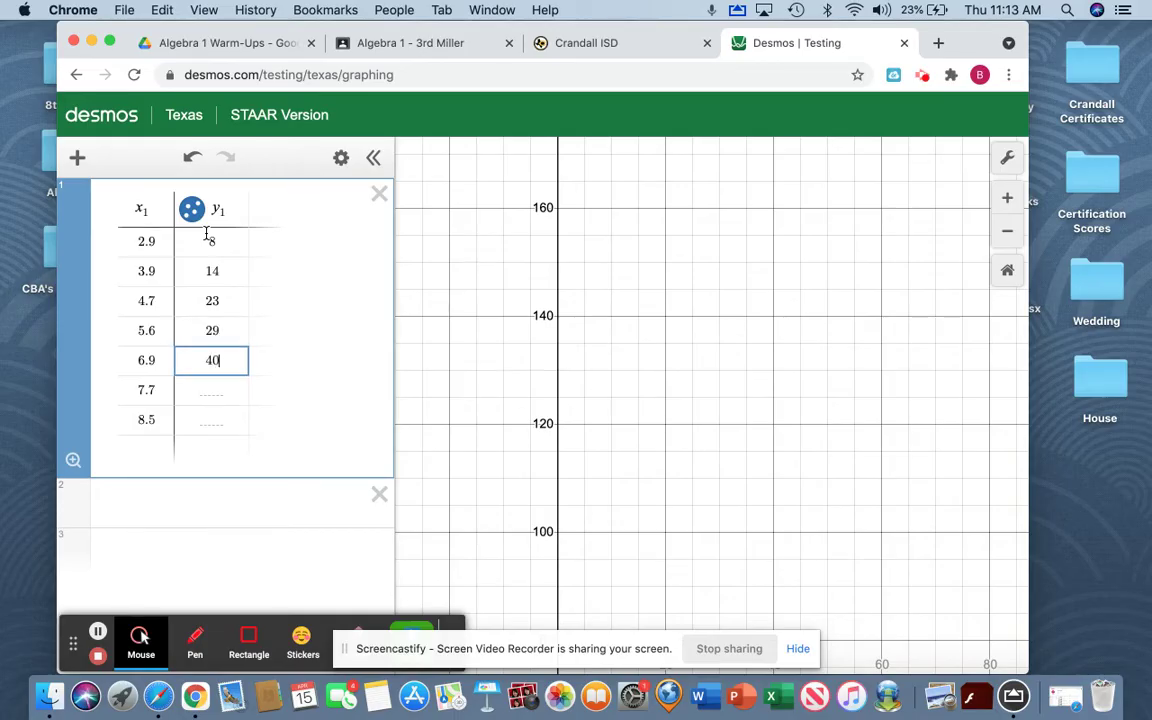
key("Return")
type("53")
key("Return")
type("70")
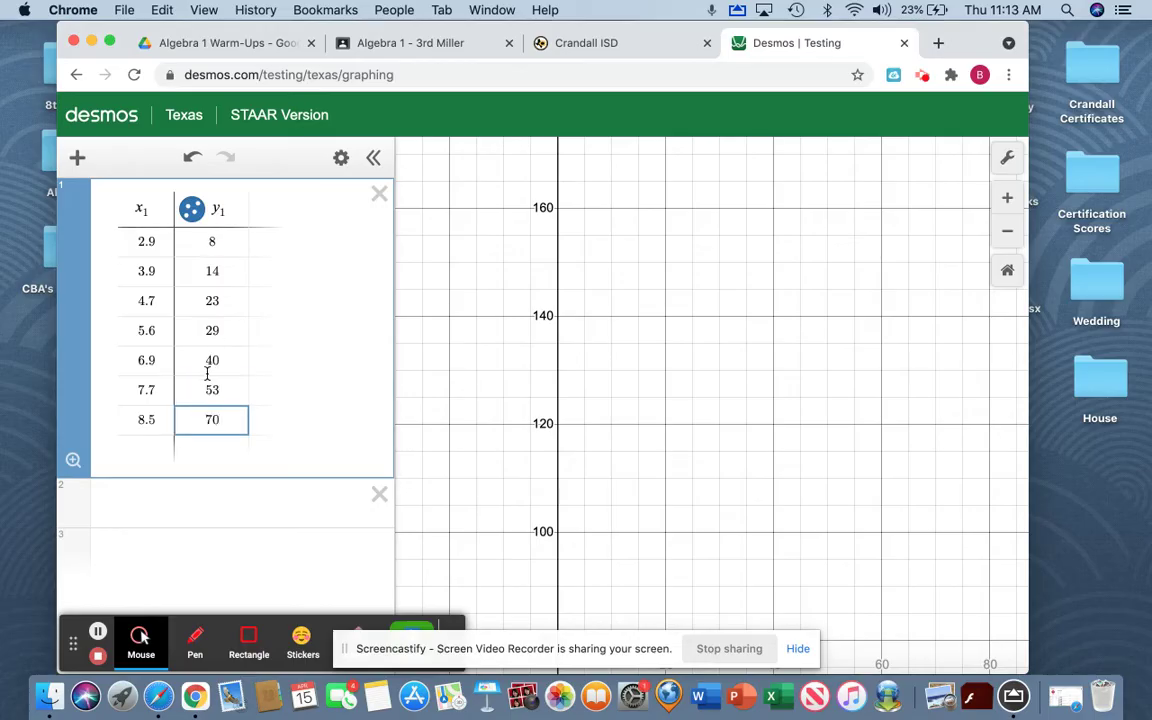
Step: Begin the regression expression below the table with y₁ ~ ax₁
left_click(183, 505)
type("y1")
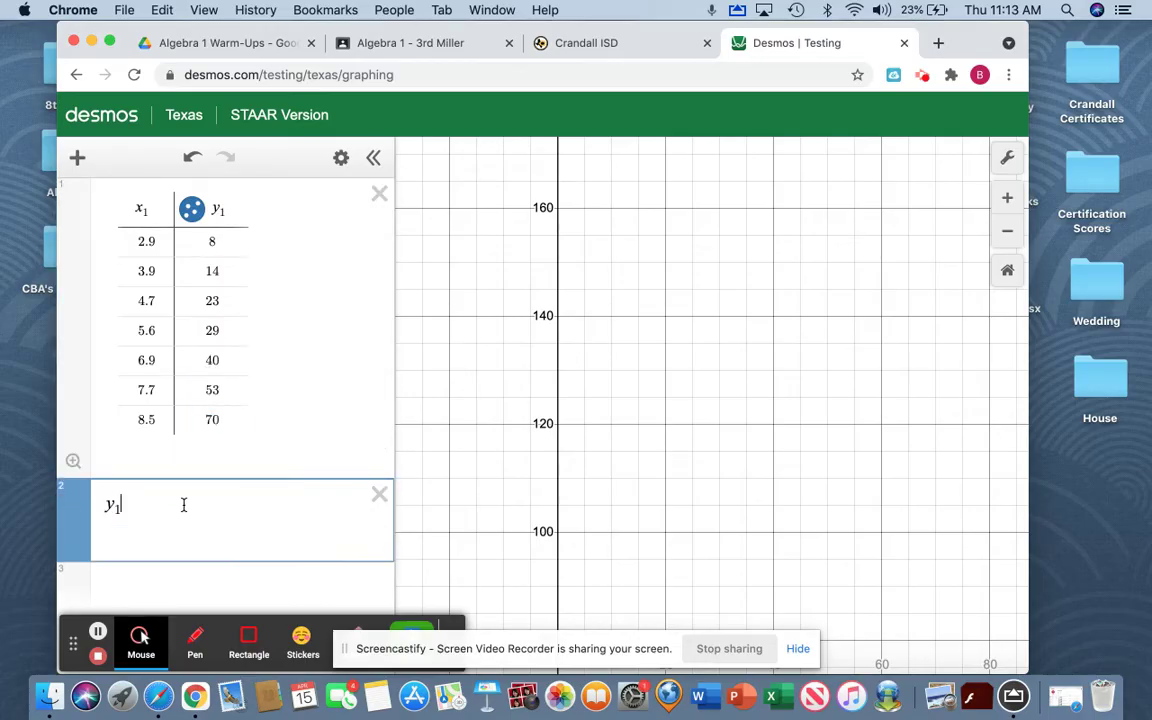
type("~ax1")
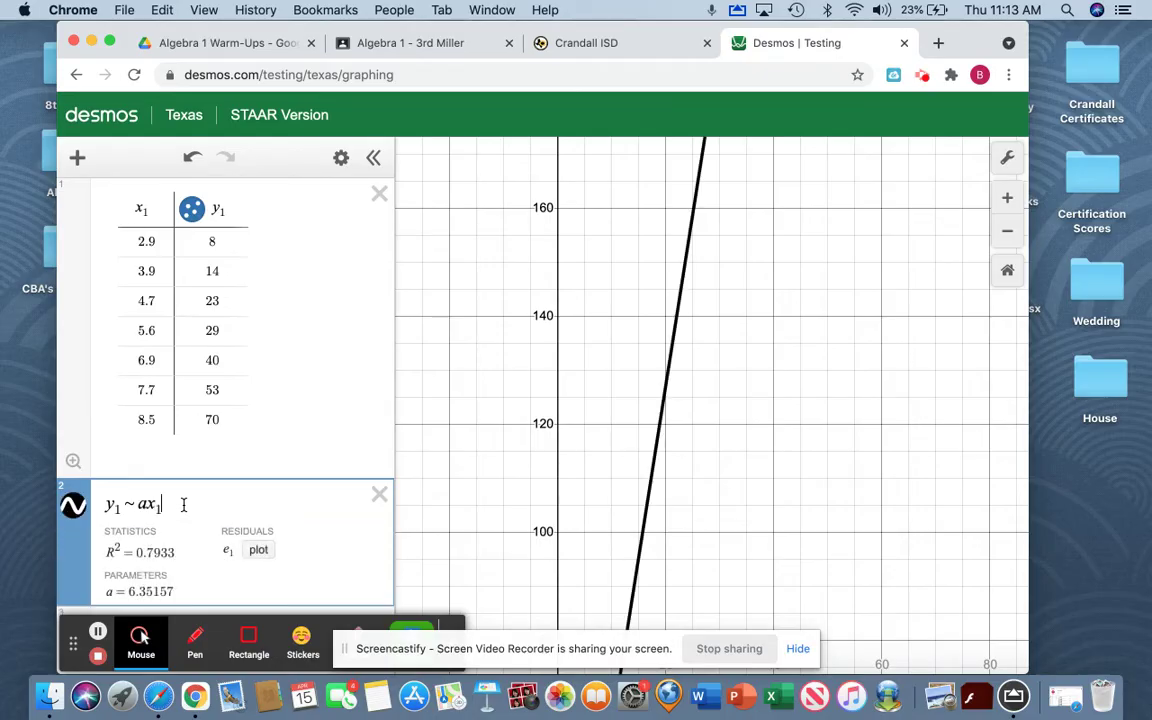
Step: Hide the screen-sharing notice, then collapse the recorder toolbar and move it off the keypad control
left_click(798, 648)
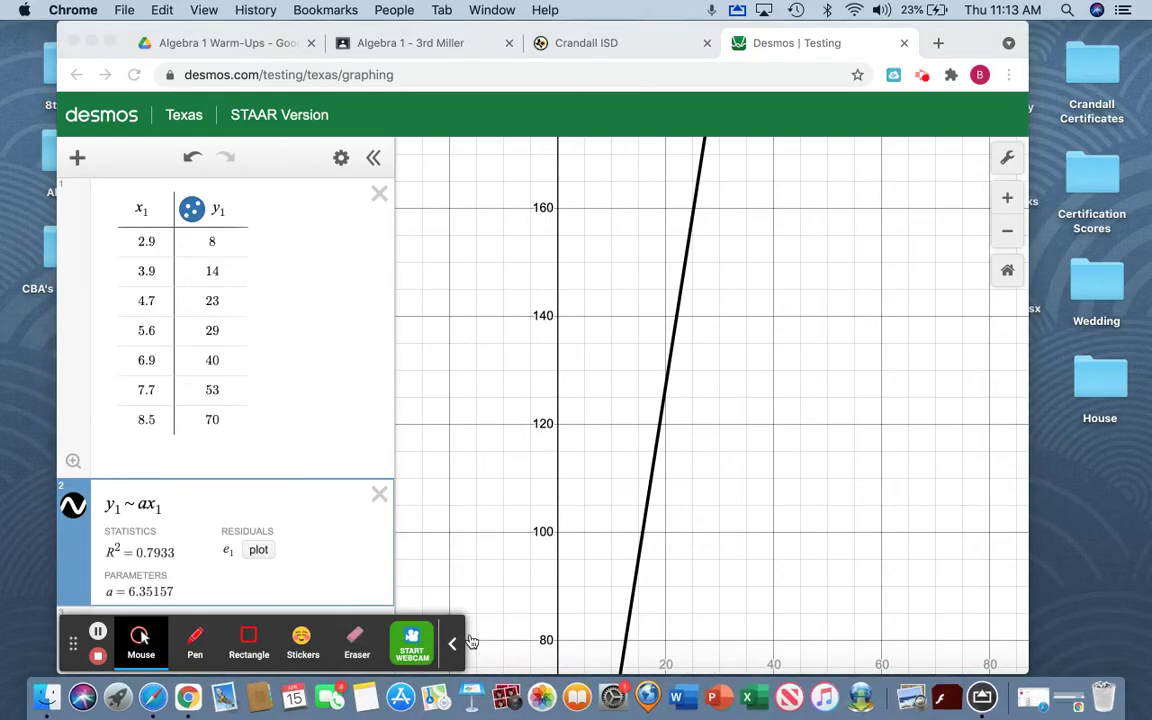
left_click(452, 643)
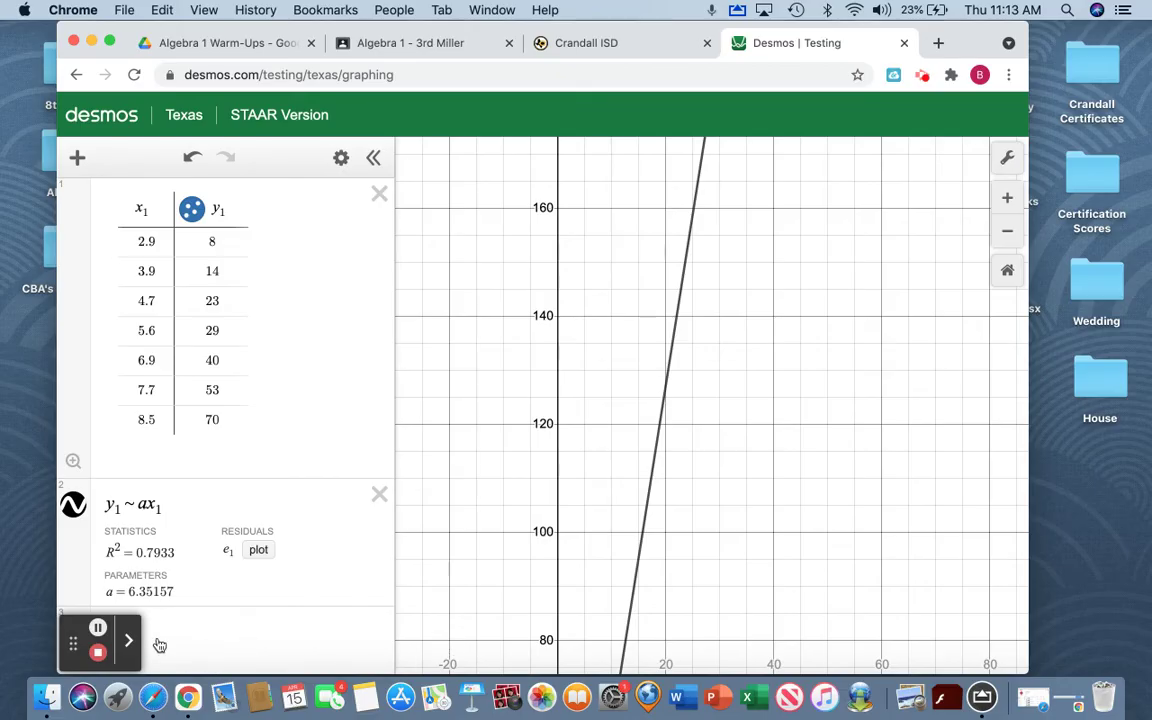
left_click(128, 640)
left_click(452, 643)
left_click_drag(74, 640, 116, 645)
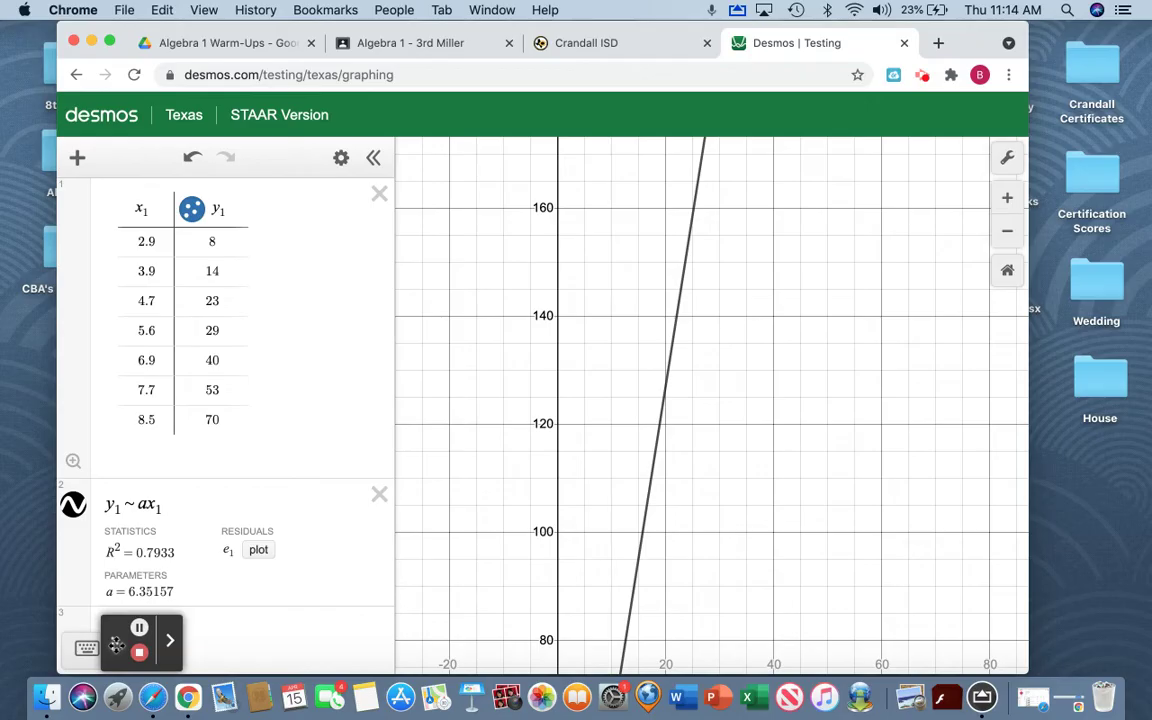
Step: Add the exponent 2 to x₁ in the regression expression using the on-screen keypad, and close the keypad
left_click(118, 648)
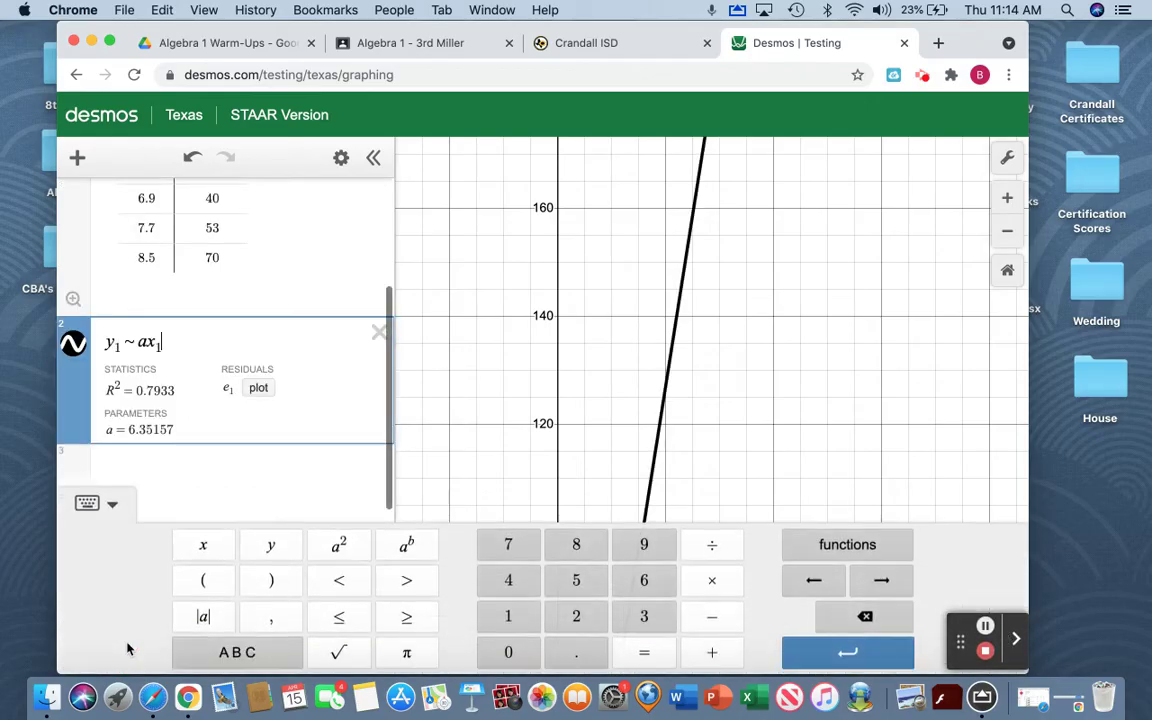
left_click(406, 550)
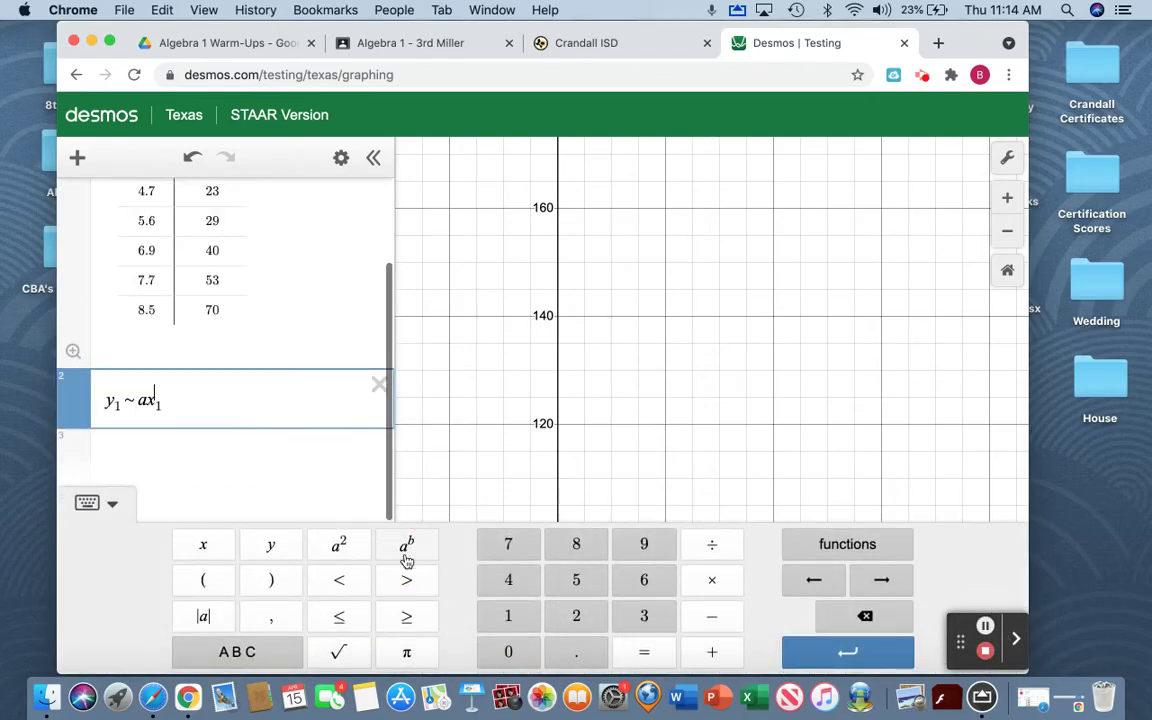
left_click(575, 616)
left_click(88, 502)
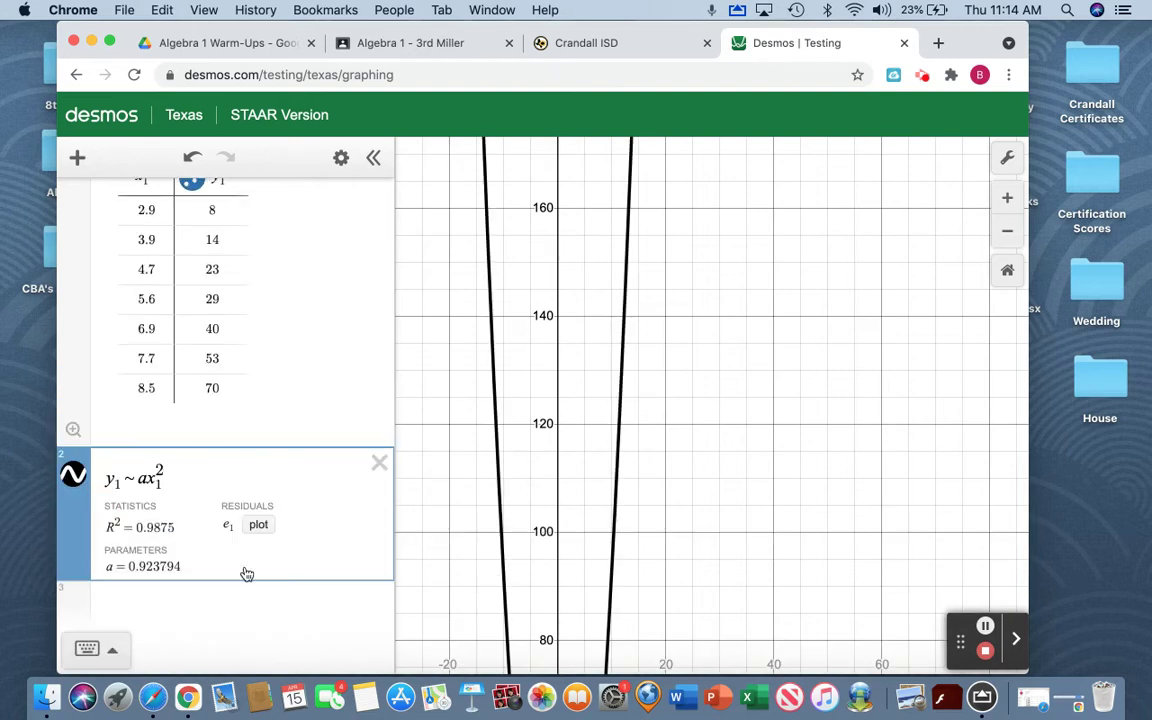
Step: Append + bx₁ + c to complete the quadratic regression expression
key("Right")
type("+b")
type("x1")
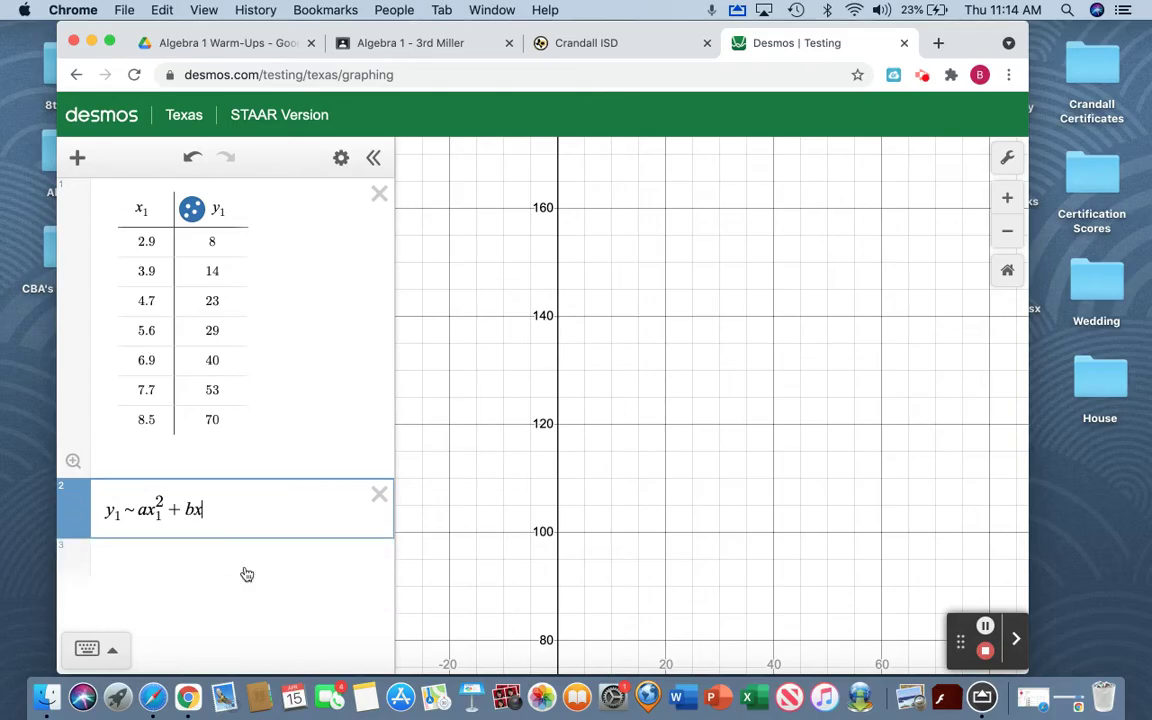
type("+c")
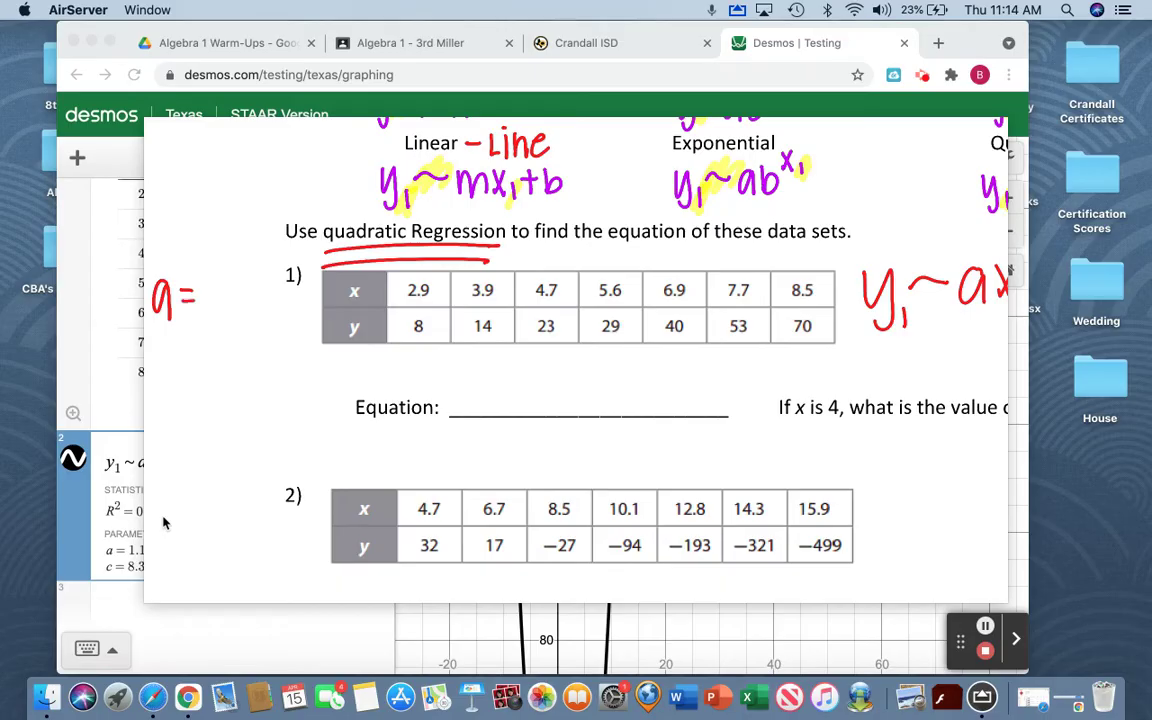
Step: Move the mirrored worksheet window clear of the regression parameters, and return the worksheet to full screen
left_click_drag(275, 224, 540, 242)
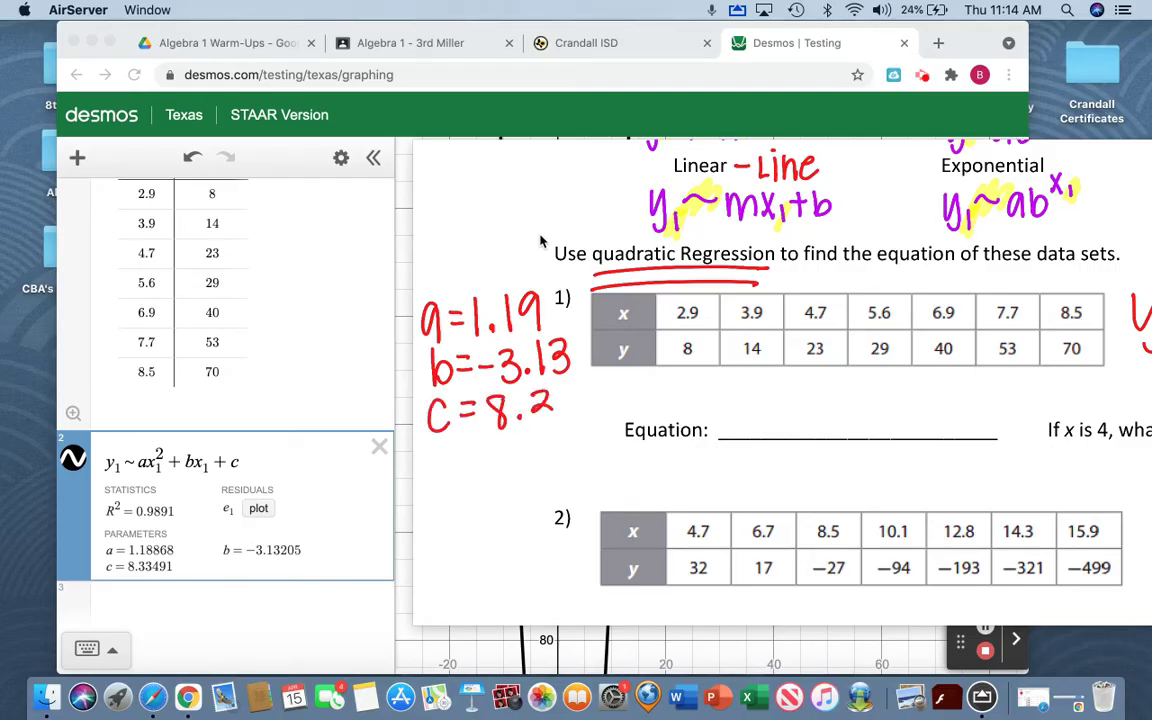
double_click(652, 306)
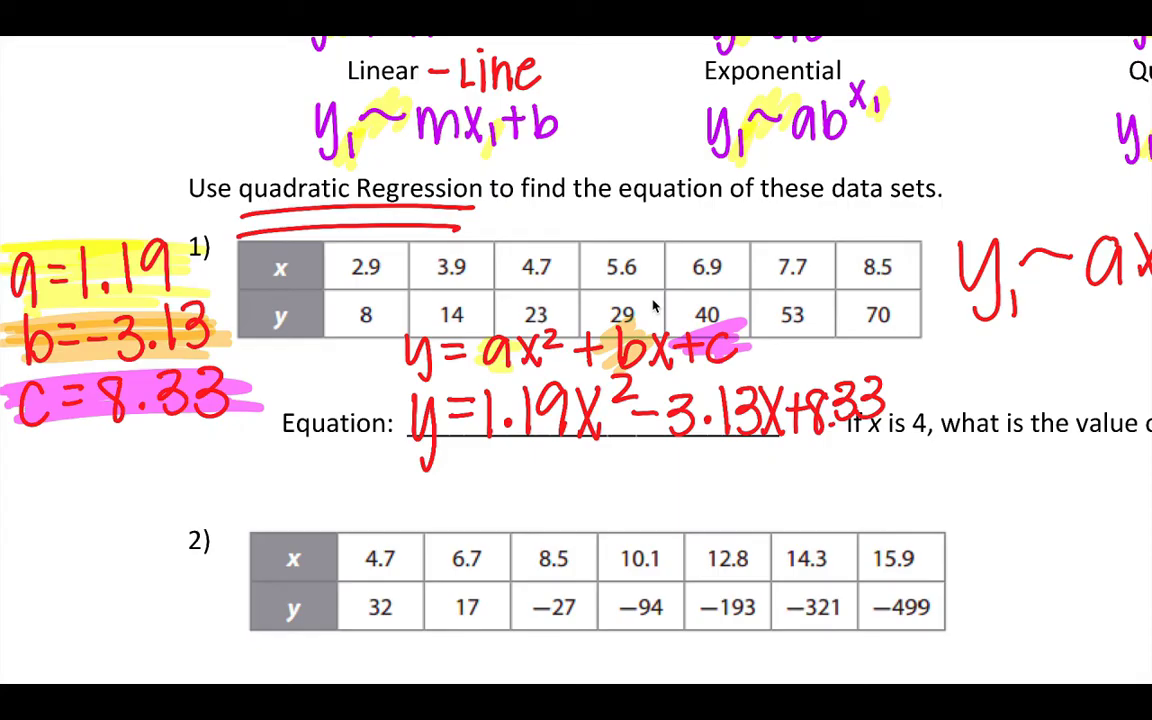
Step: Write y = 1.19(4)² − 3.13(4) + 8.33 under problem 1's question for x = 4, marking the substituted 4s
scroll(653, 306, "right", 5)
scroll(653, 306, "down", 1)
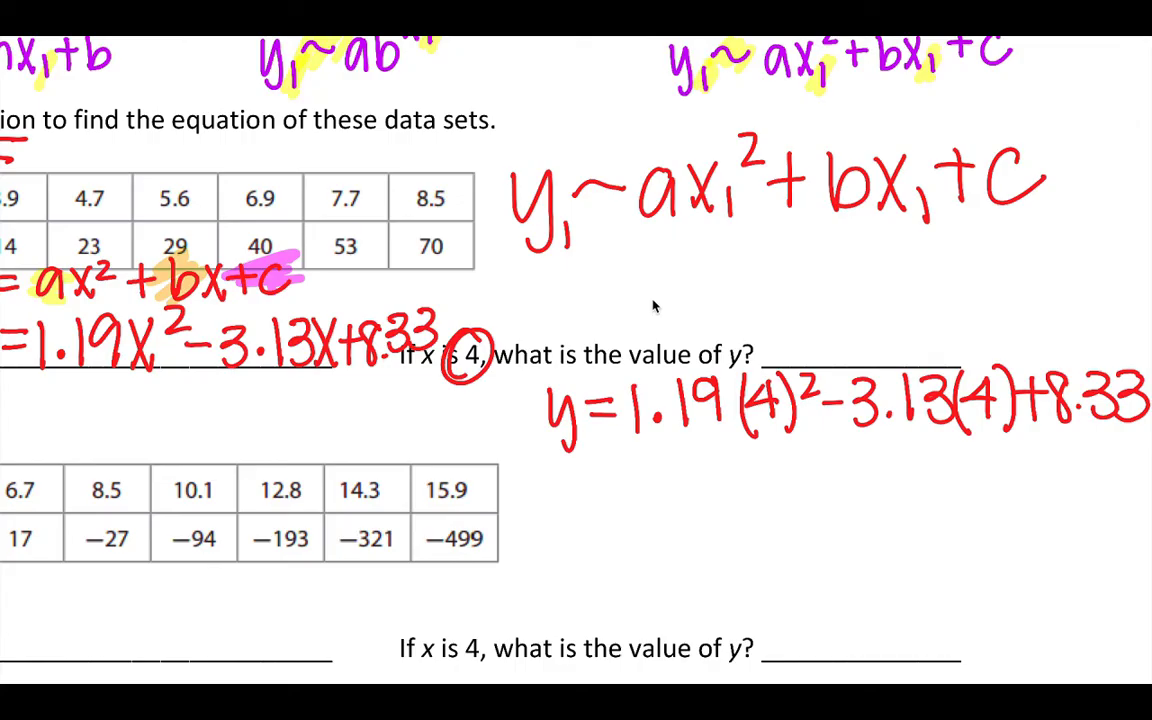
left_click_drag(745, 435, 795, 380)
mouse_move(960, 425)
left_mouse_down()
mouse_move(1005, 370)
mouse_move(980, 440)
left_mouse_up()
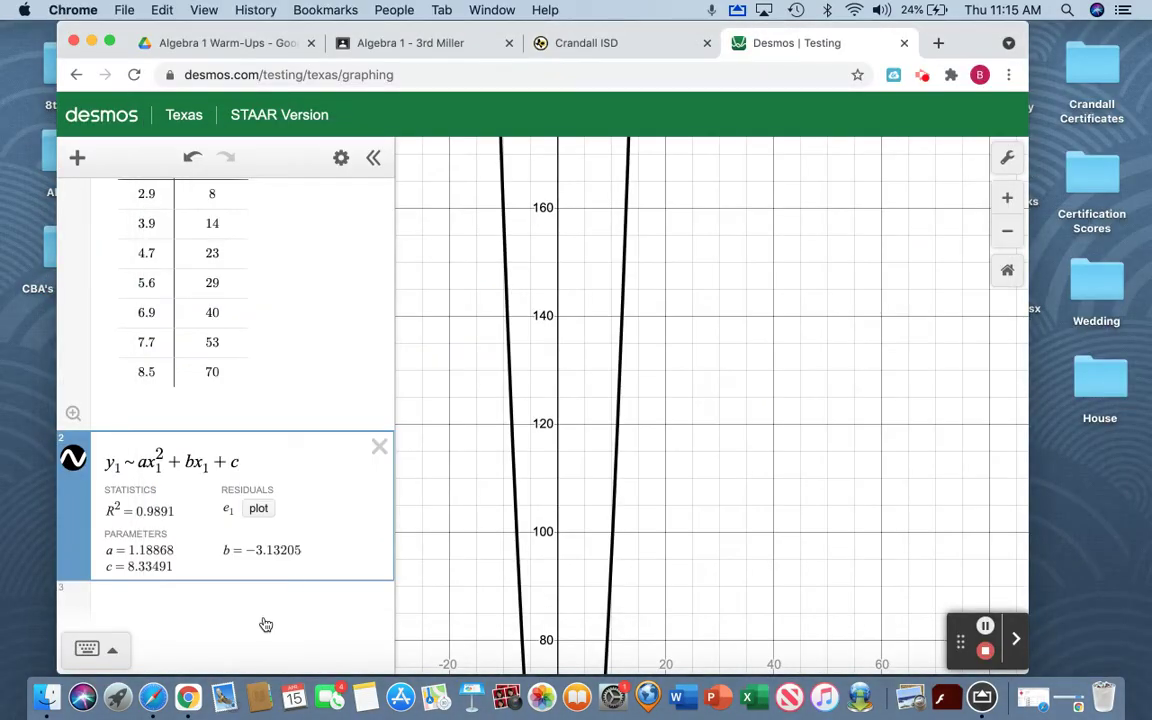
Step: Evaluate 1.19(4)² − 3.13(4) + 8.33 on a new expression line, and switch back to the worksheet
left_click(221, 592)
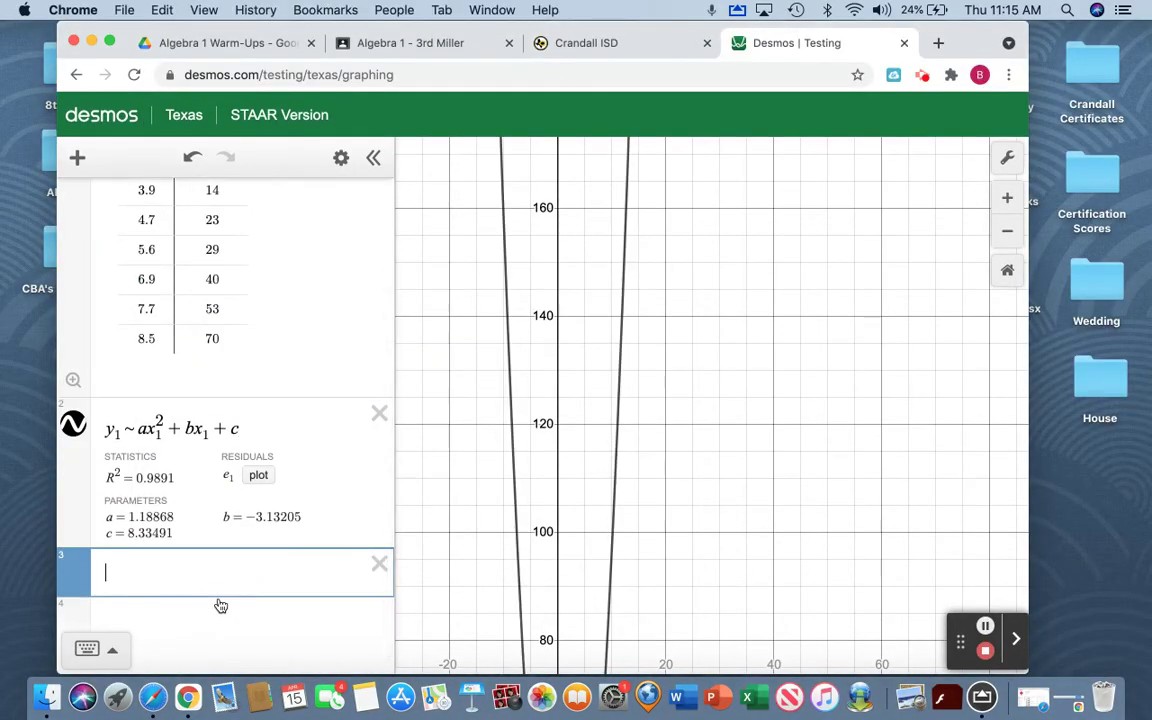
type("1.19(4)")
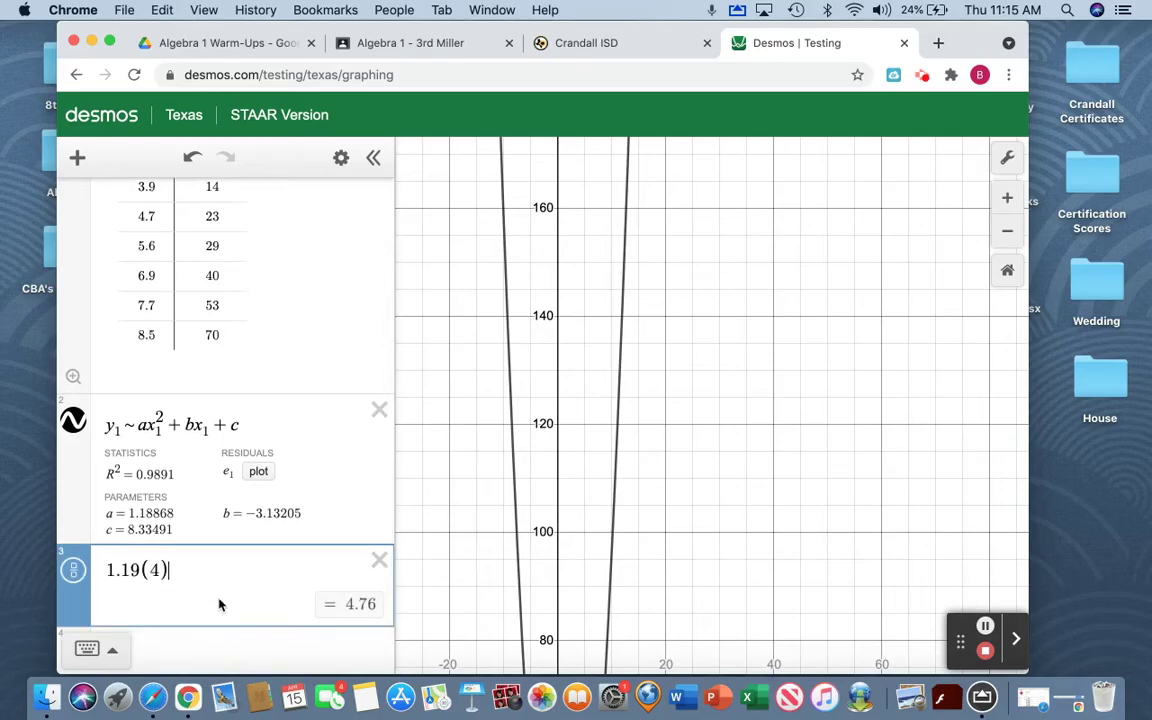
type("^2-3.")
type("13(")
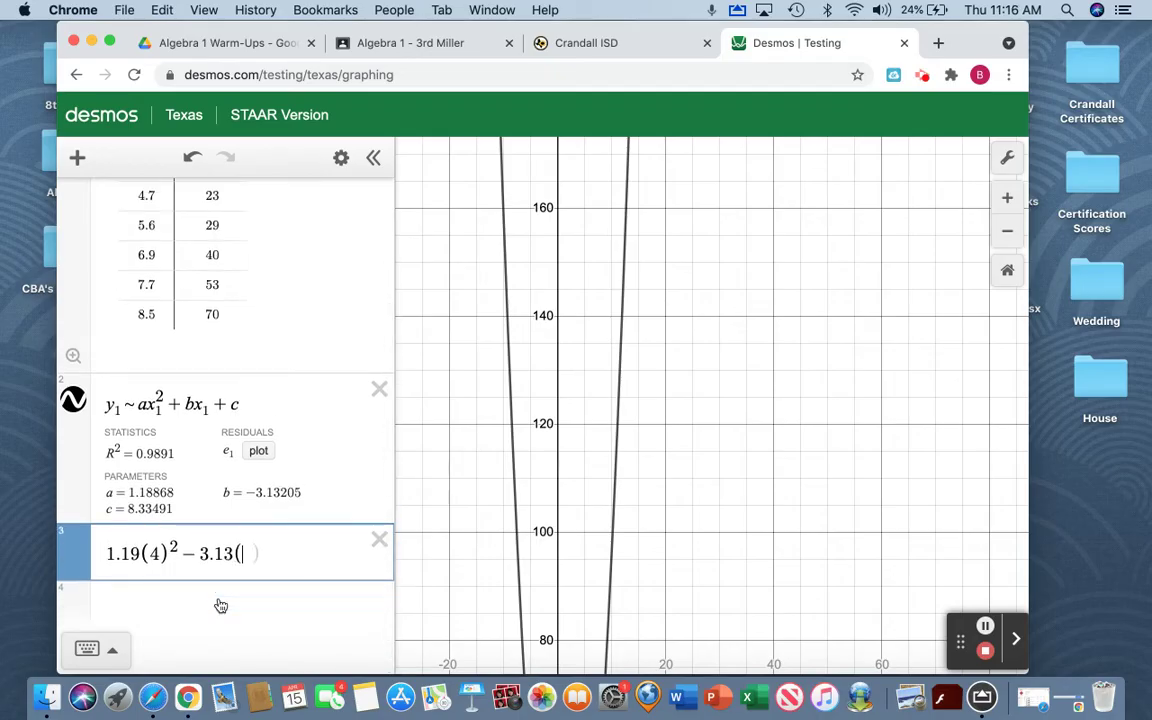
type("4)+8.8")
key("BackSpace")
type("33")
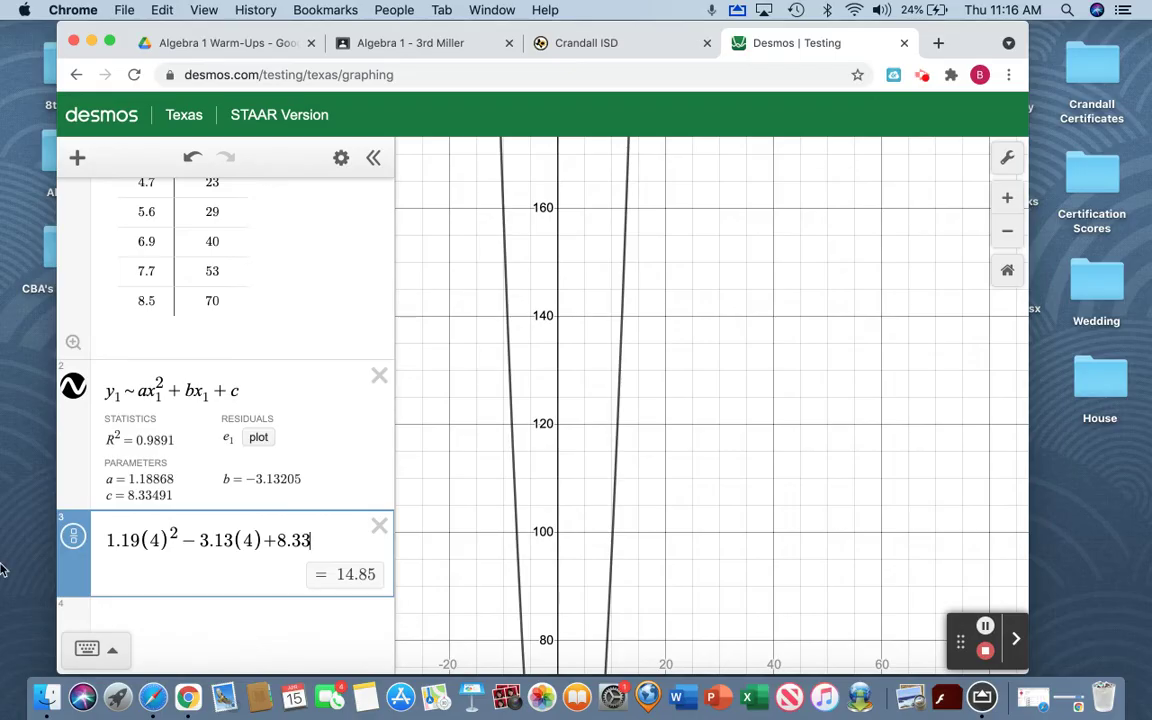
left_click(95, 43)
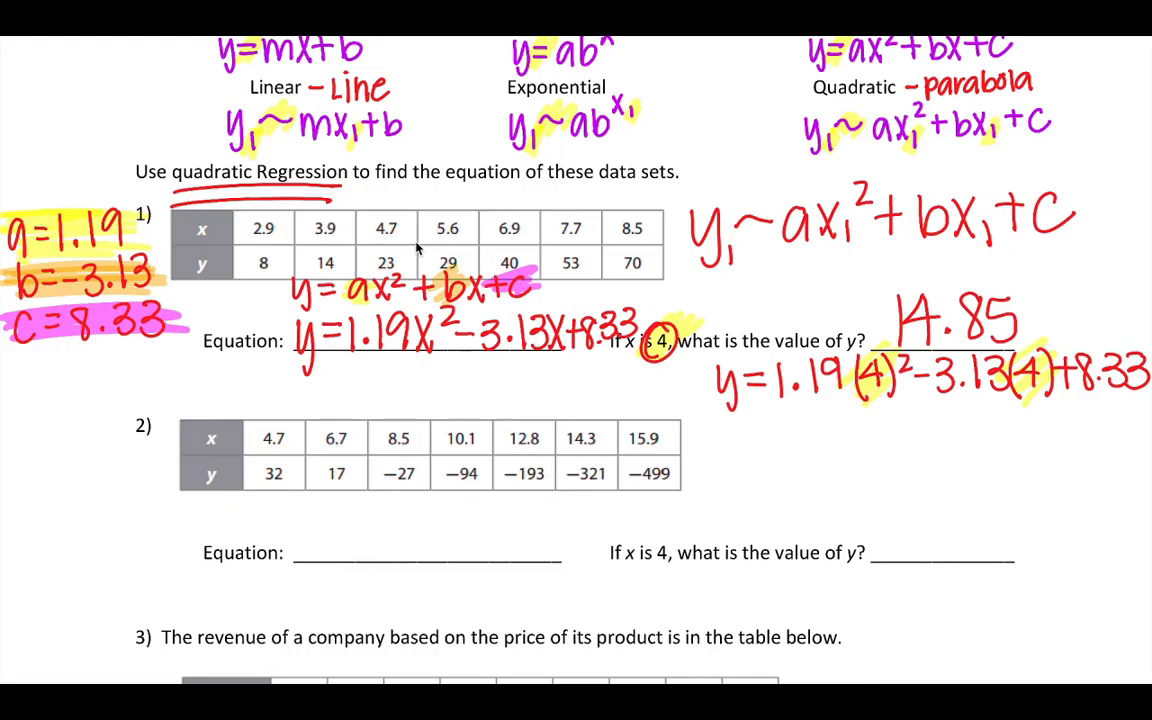
Step: Write y = −4.6x² + 50.89x − 113.44 by hand as the equation for problem 2
scroll(417, 248, "down", 3)
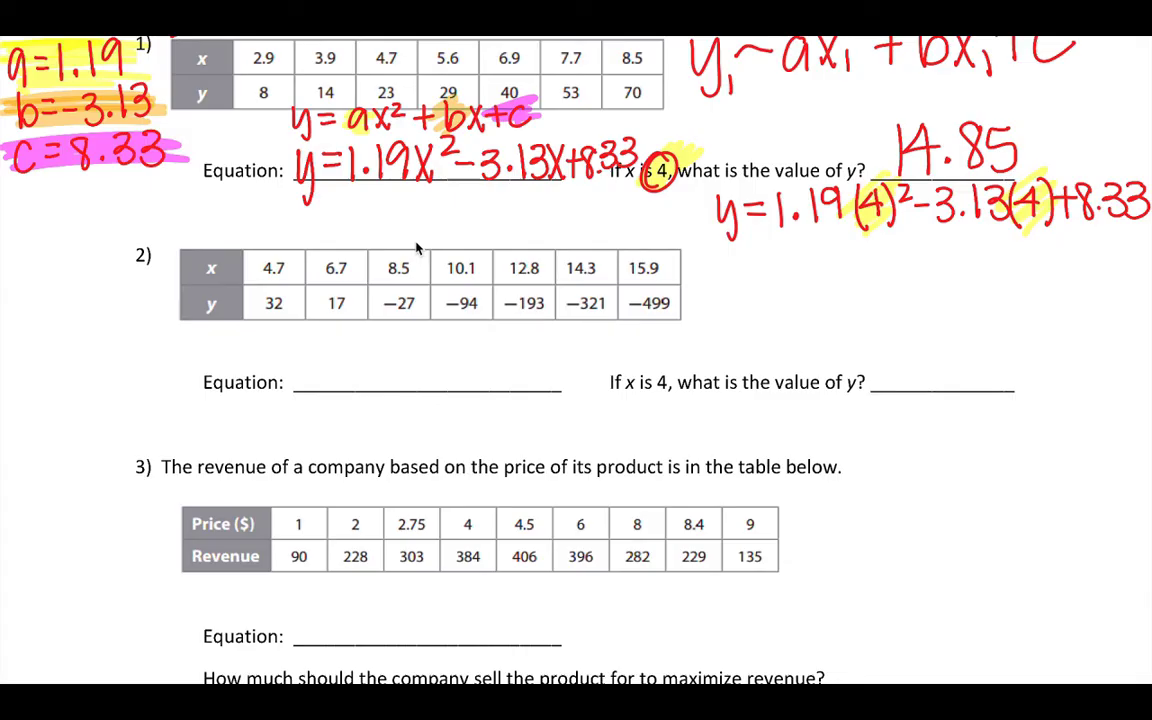
left_click_drag(290, 347, 306, 372)
mouse_move(318, 346)
left_mouse_down()
mouse_move(312, 410)
mouse_move(338, 361)
left_mouse_up()
left_click_drag(322, 372, 340, 371)
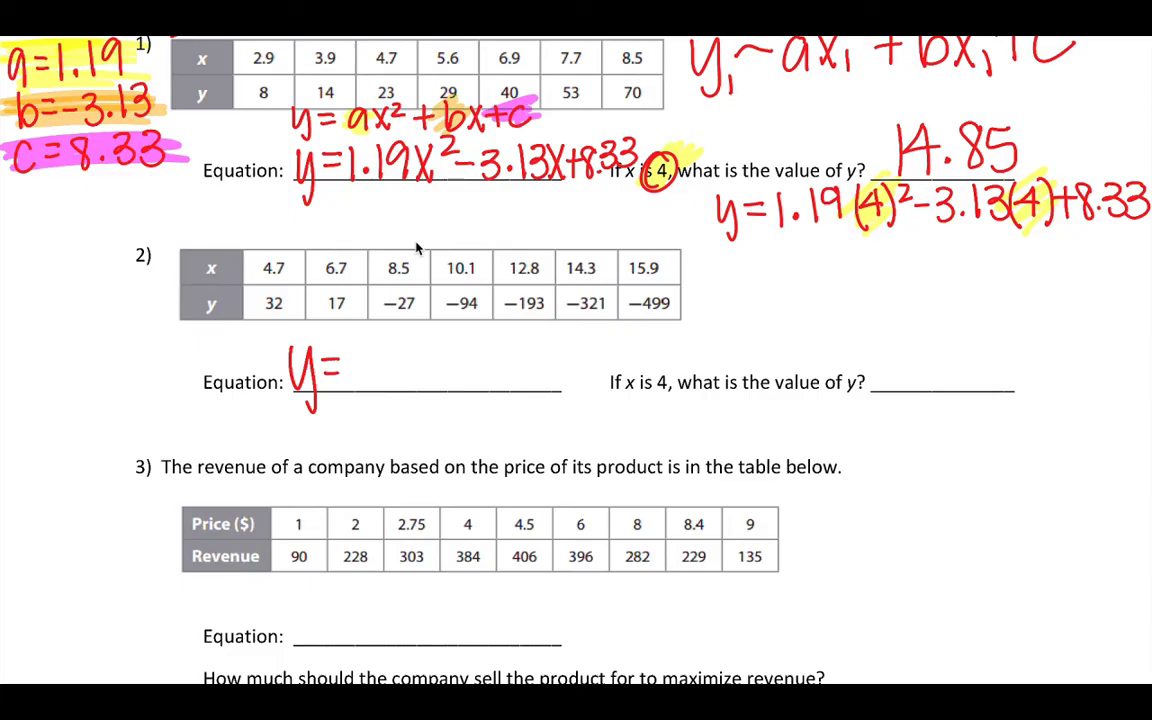
left_click_drag(322, 366, 340, 366)
left_click_drag(362, 340, 372, 390)
left_click_drag(424, 345, 458, 388)
left_click_drag(485, 340, 565, 388)
mouse_move(598, 342)
left_mouse_down()
mouse_move(590, 384)
mouse_move(648, 375)
mouse_move(668, 350)
mouse_move(682, 366)
left_mouse_up()
mouse_move(698, 336)
left_mouse_down()
mouse_move(697, 366)
mouse_move(710, 362)
left_mouse_up()
left_click(745, 362)
left_click_drag(765, 328, 778, 352)
mouse_move(771, 335)
left_mouse_down()
mouse_move(770, 364)
mouse_move(804, 350)
mouse_move(794, 366)
left_mouse_up()
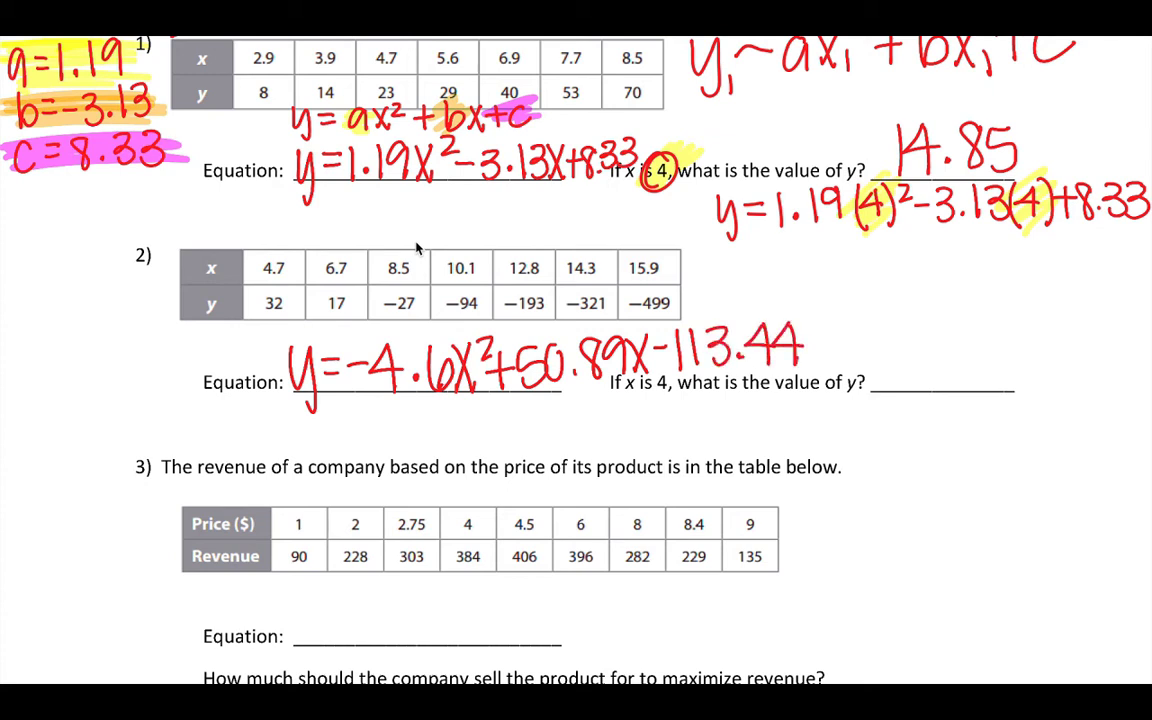
Step: Circle the 4 in problem 2's question and write 15.88 on its answer line
left_click_drag(668, 366, 660, 364)
mouse_move(897, 338)
left_mouse_down()
mouse_move(895, 385)
mouse_move(918, 384)
left_mouse_up()
left_click(955, 378)
left_click_drag(918, 335, 998, 338)
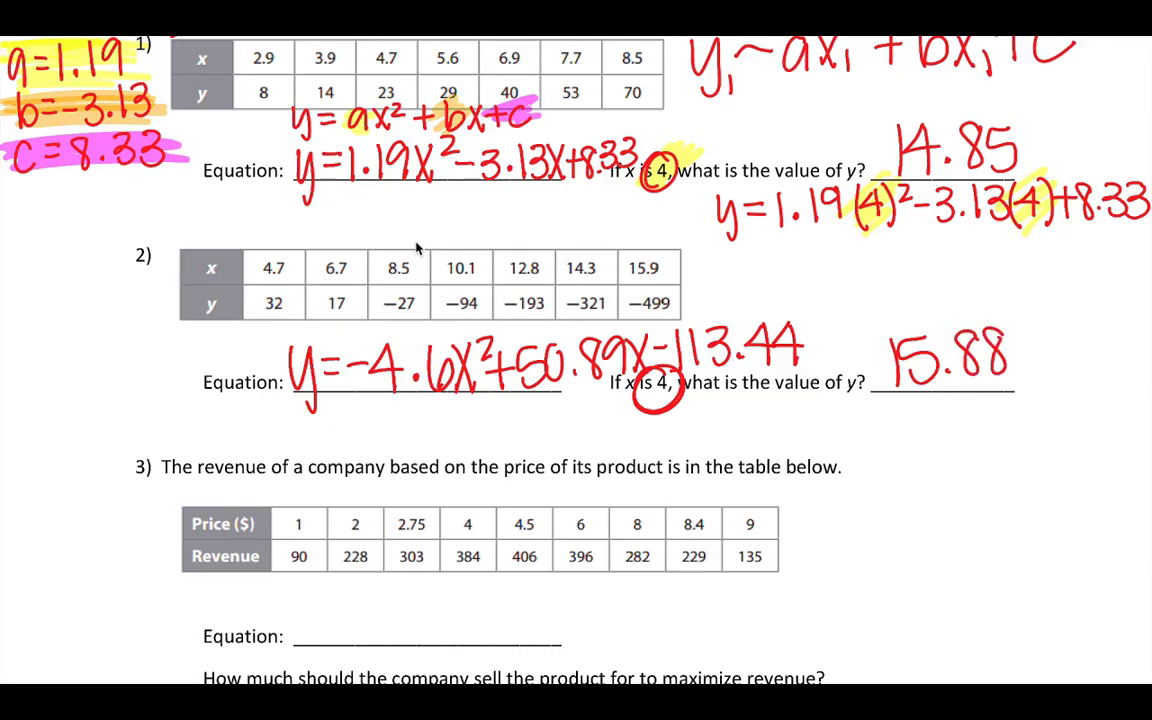
Step: Draw an arrow beside problem 2 towards problem 1 and write the note "same process as above"
left_click_drag(160, 350, 50, 258)
left_click_drag(45, 275, 80, 266)
mouse_move(36, 312)
left_mouse_down()
mouse_move(18, 382)
mouse_move(68, 385)
left_mouse_up()
mouse_move(72, 345)
left_mouse_down()
mouse_move(100, 385)
mouse_move(133, 322)
mouse_move(136, 340)
left_mouse_up()
mouse_move(22, 362)
left_mouse_down()
mouse_move(30, 400)
mouse_move(44, 372)
left_mouse_up()
mouse_move(52, 384)
left_mouse_down()
mouse_move(74, 350)
mouse_move(118, 372)
left_mouse_up()
mouse_move(140, 350)
left_mouse_down()
mouse_move(116, 372)
mouse_move(140, 370)
left_mouse_up()
left_click_drag(80, 392, 84, 416)
mouse_move(158, 408)
left_mouse_down()
mouse_move(138, 438)
mouse_move(182, 436)
mouse_move(265, 404)
left_mouse_up()
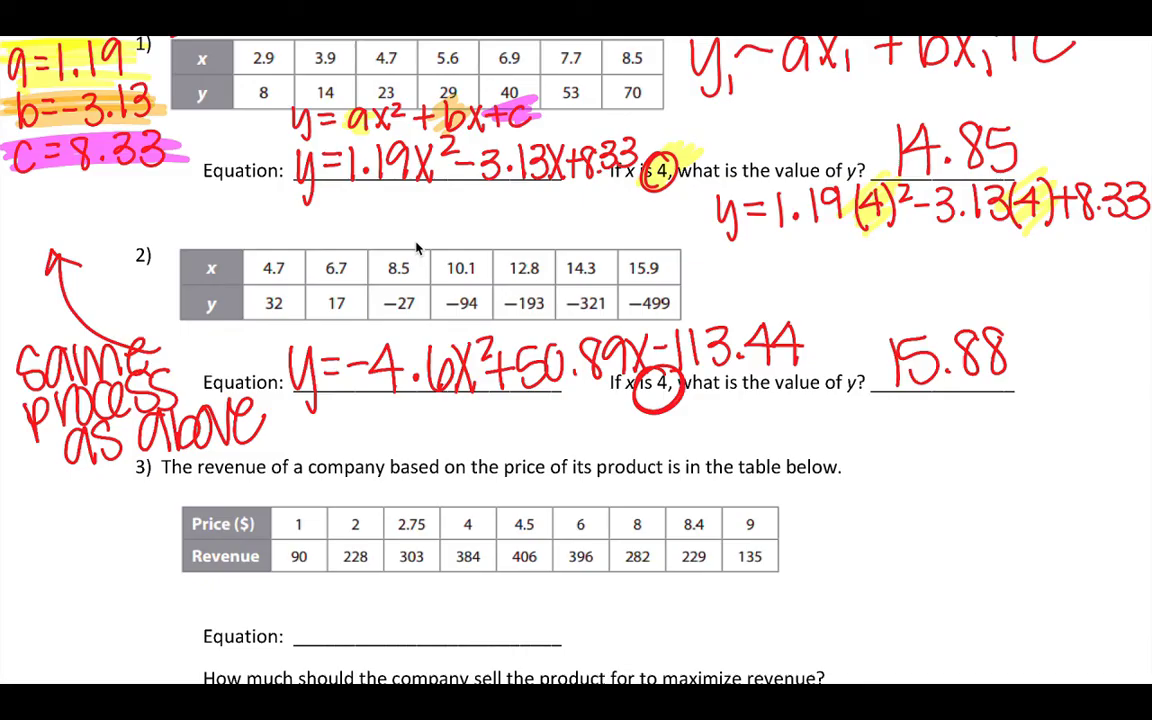
Step: Bring problem 3's revenue table into view, take the worksheet out of full screen, and switch to Desmos
scroll(417, 248, "down", 5)
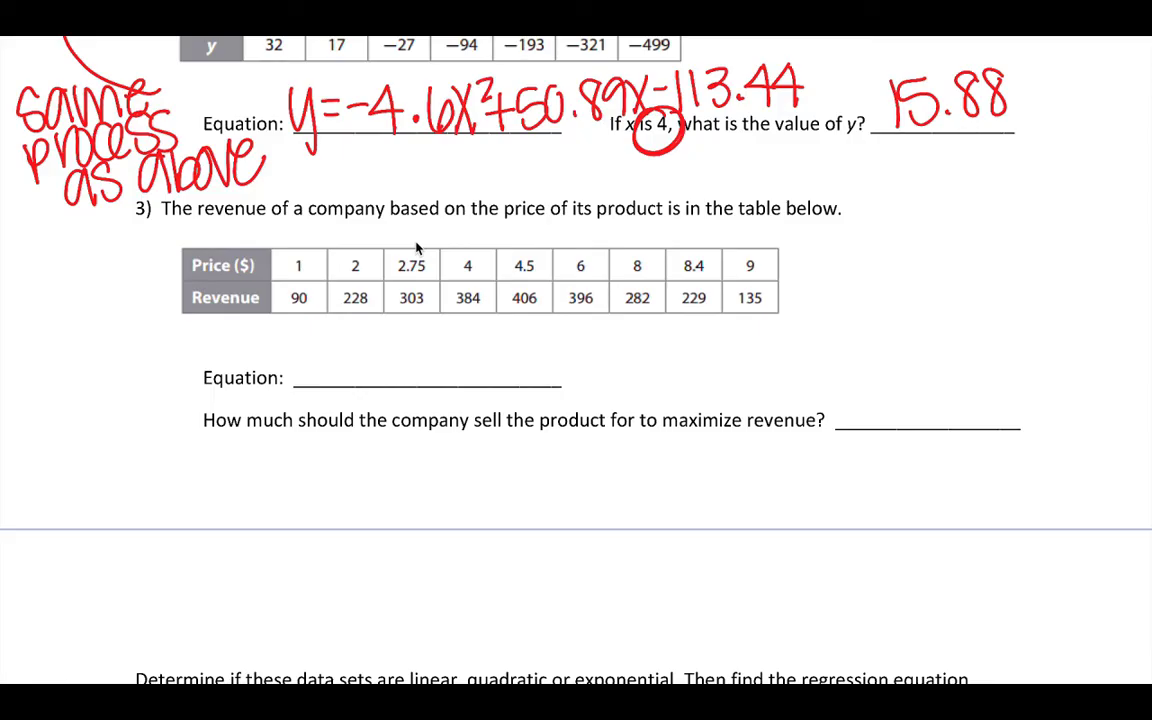
scroll(417, 248, "up", 3)
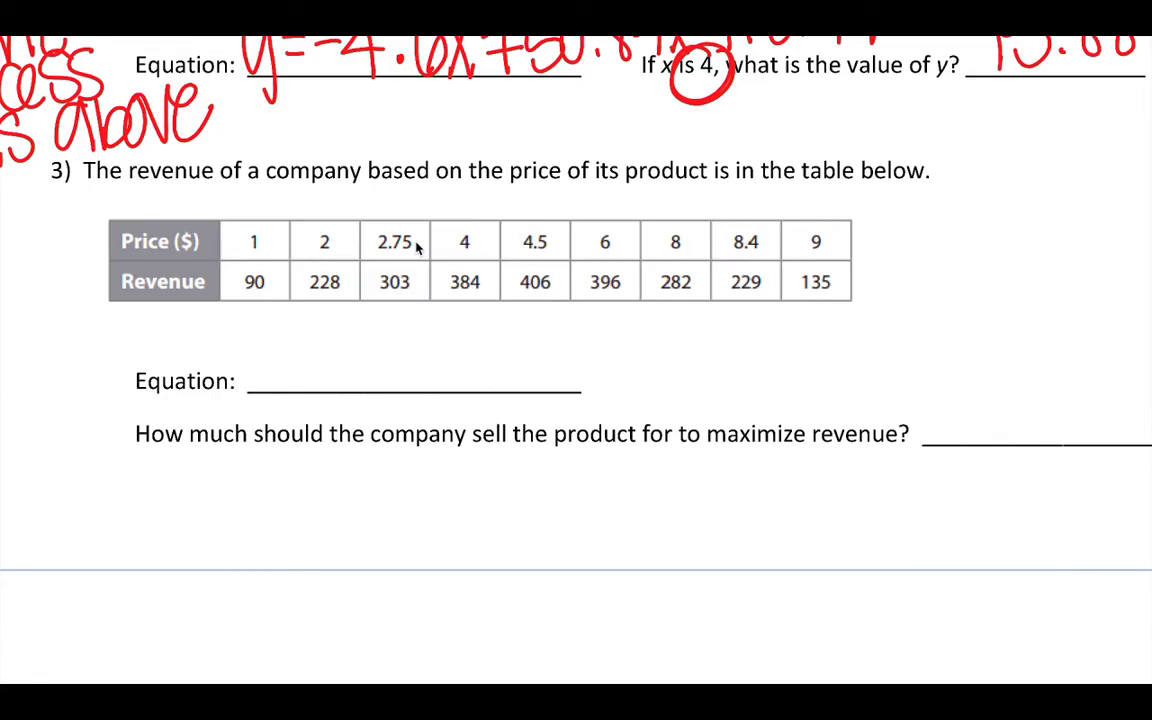
key("ctrl+super+f")
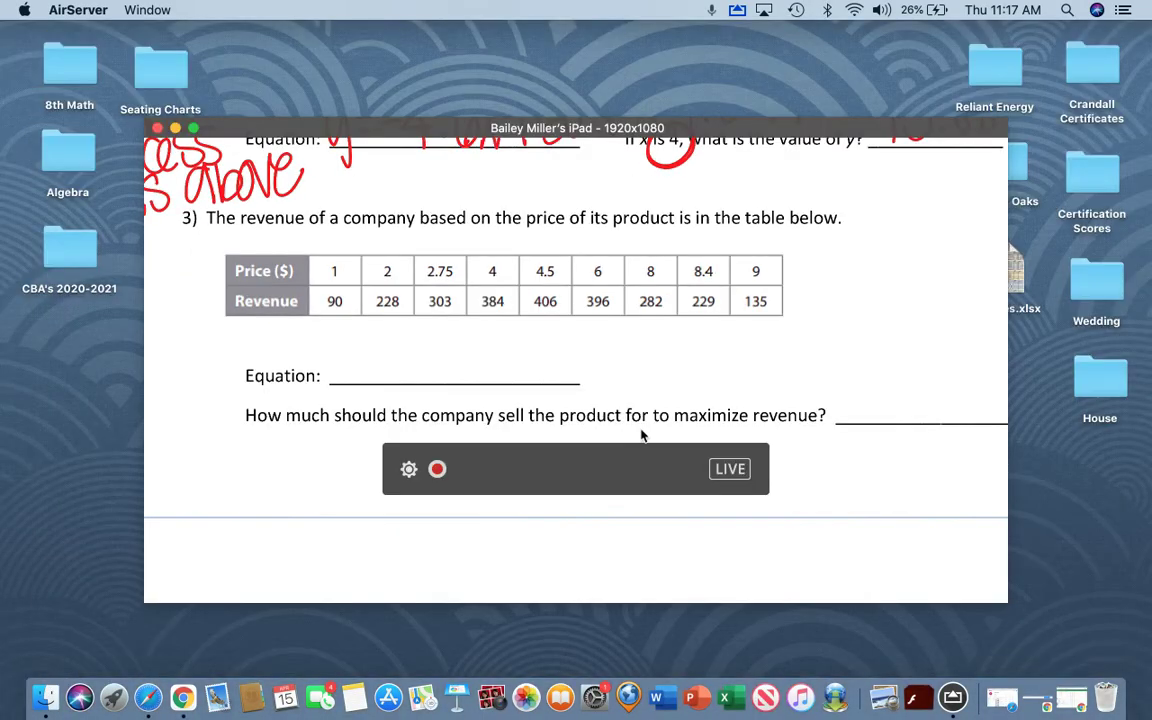
left_click(1046, 702)
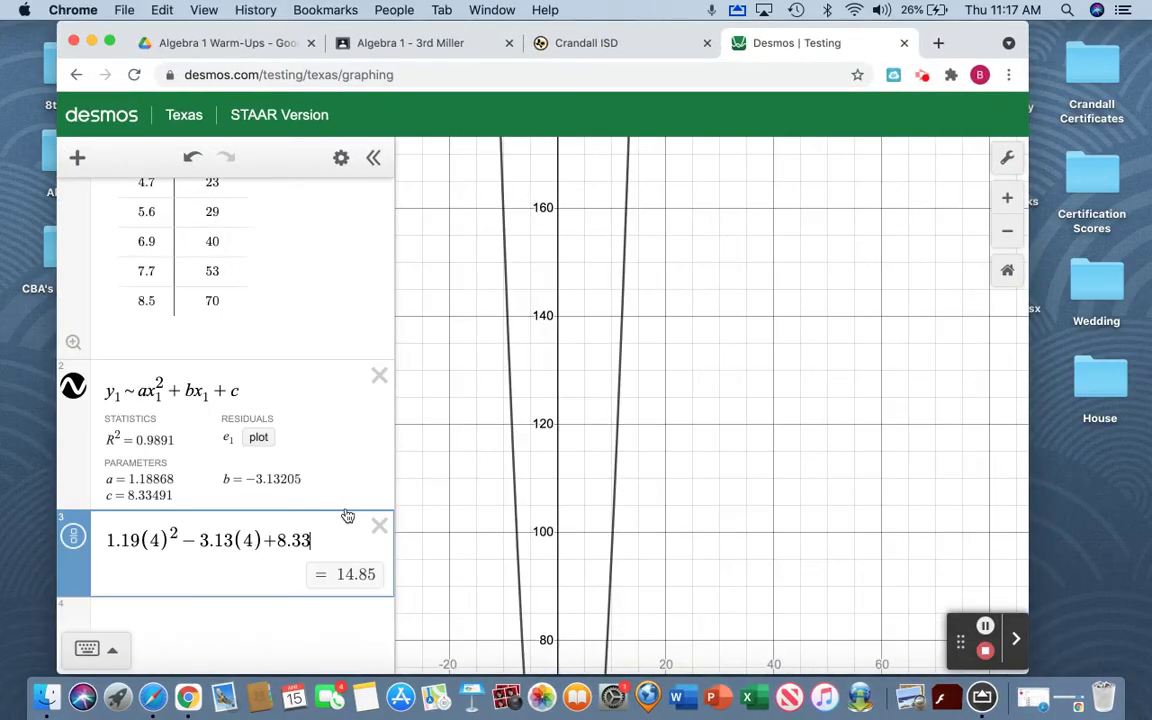
Step: Delete problem 1's calculation, regression and table, and add an empty table for problem 3
left_click(378, 452)
left_click(379, 446)
left_click(378, 195)
left_click(80, 160)
left_click(116, 250)
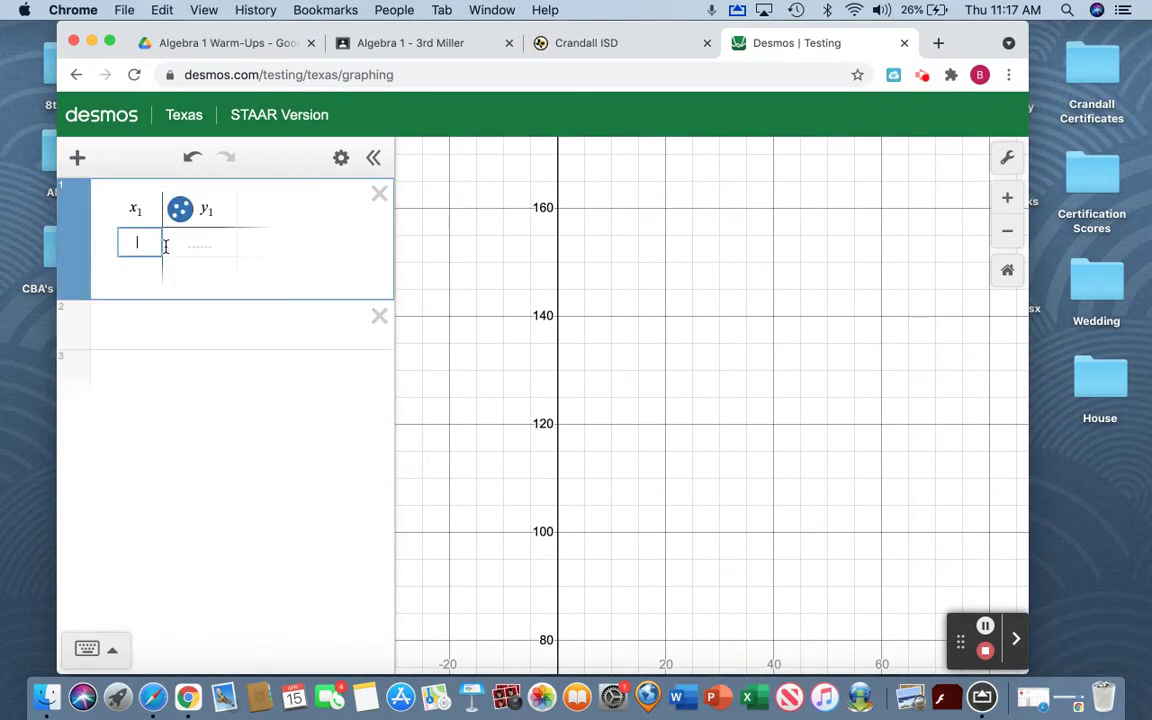
Step: Enter the prices 1, 2, 2.75, 4, 4.5, 6, 8, 8.4 and 9 in the table's x₁ column
type("1")
key("Return")
type("2")
key("Return")
type("2")
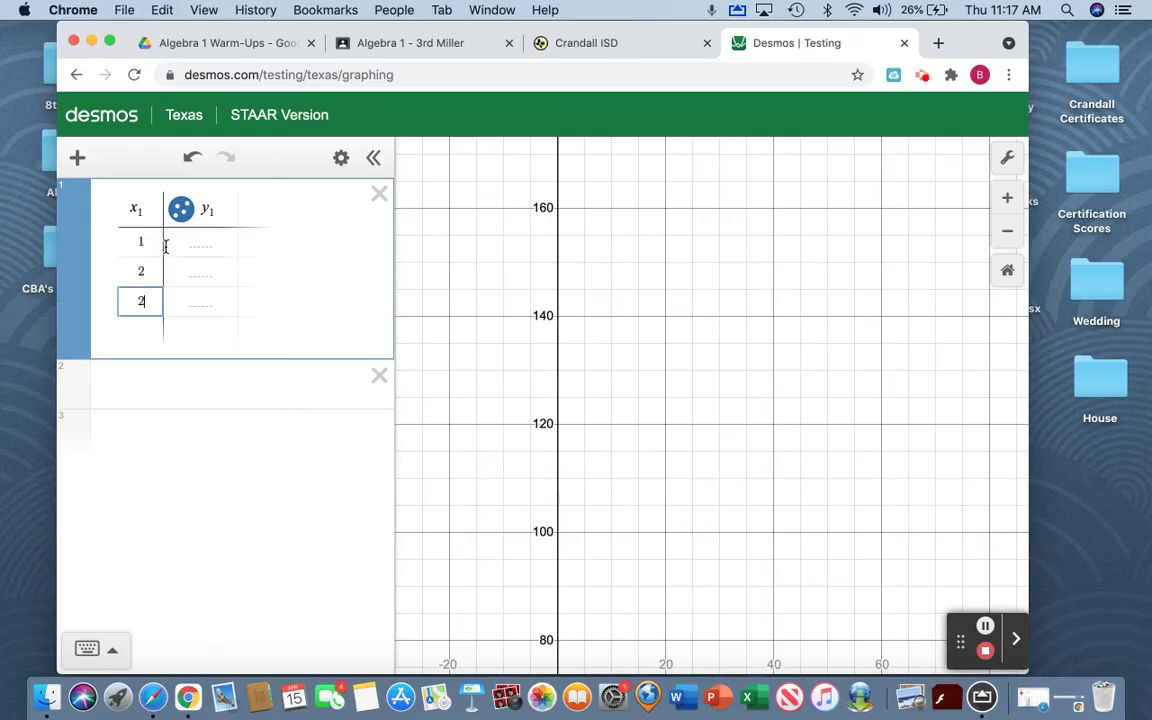
type(".75")
key("Return")
type("4")
key("Return")
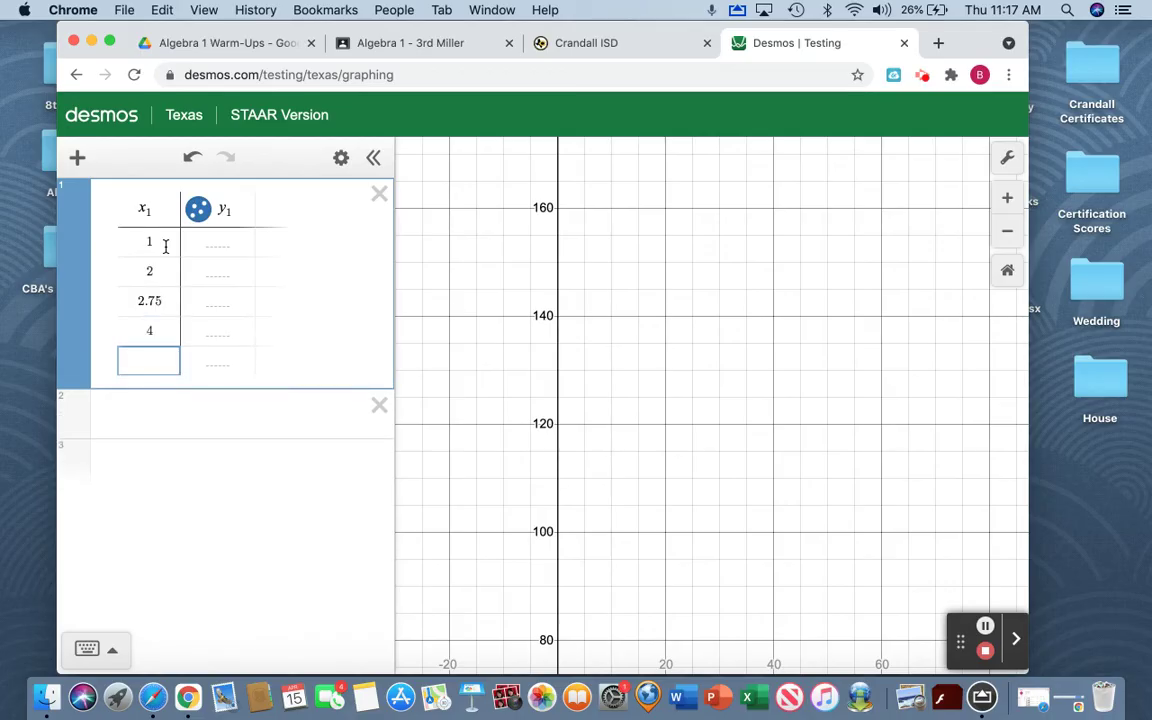
type("4.5")
key("Return")
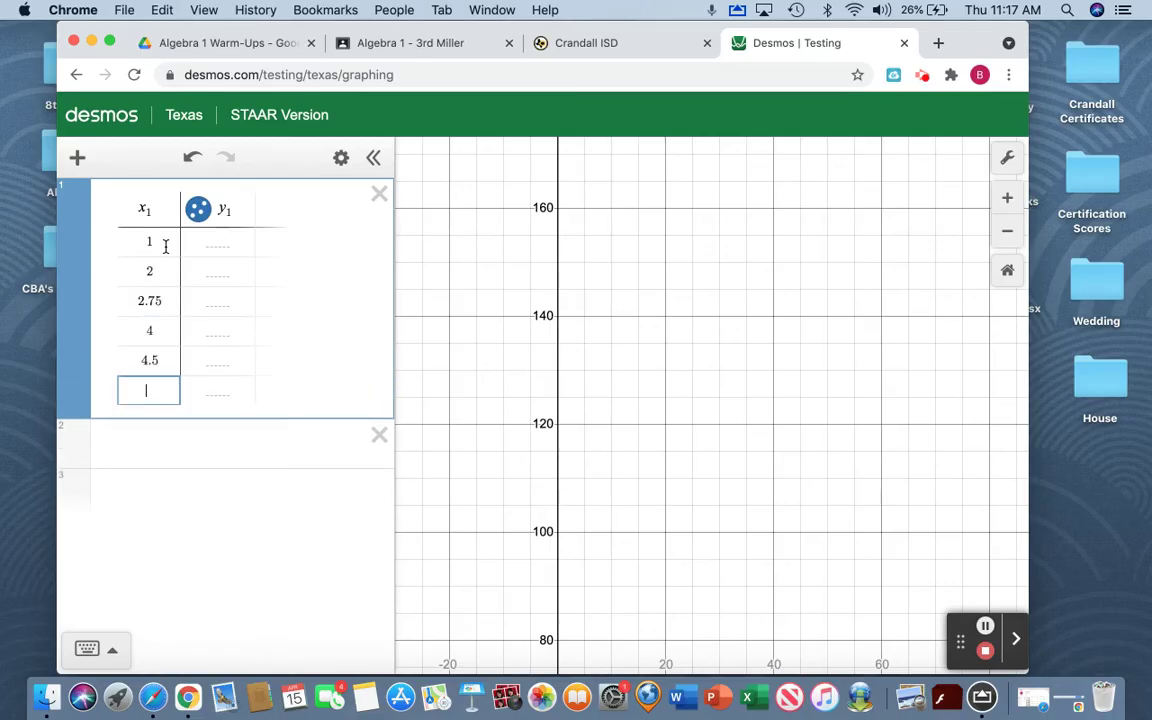
type("6")
key("Return")
type("8")
key("Return")
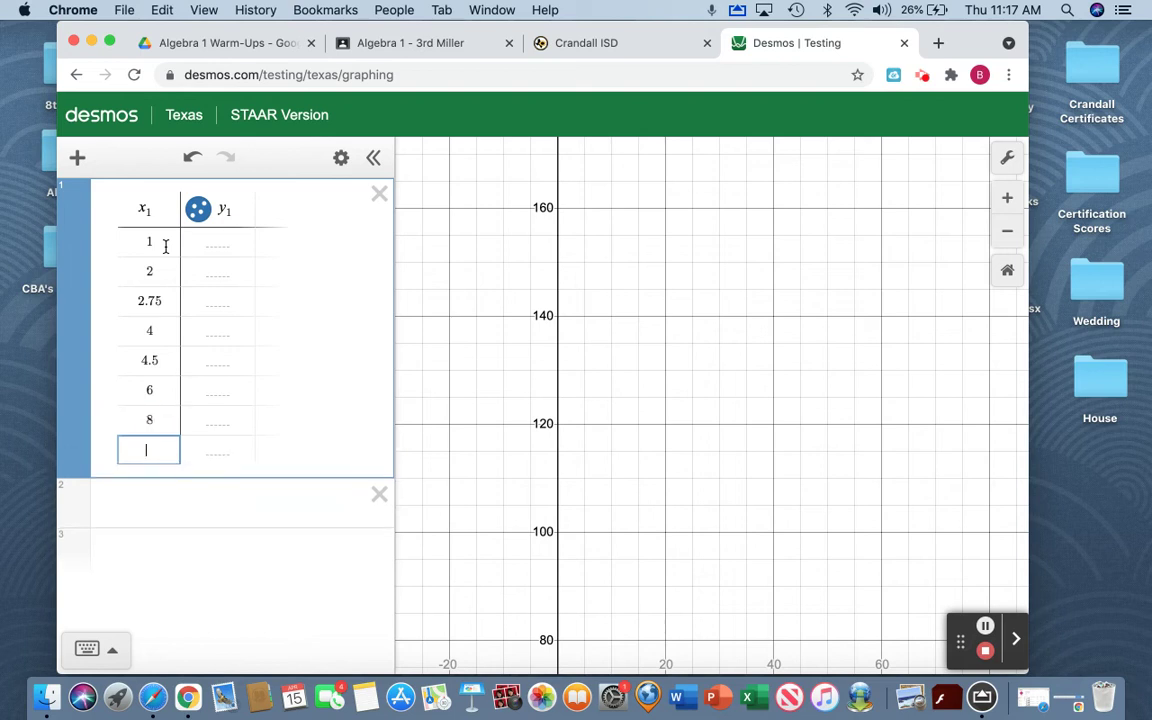
type("8.4")
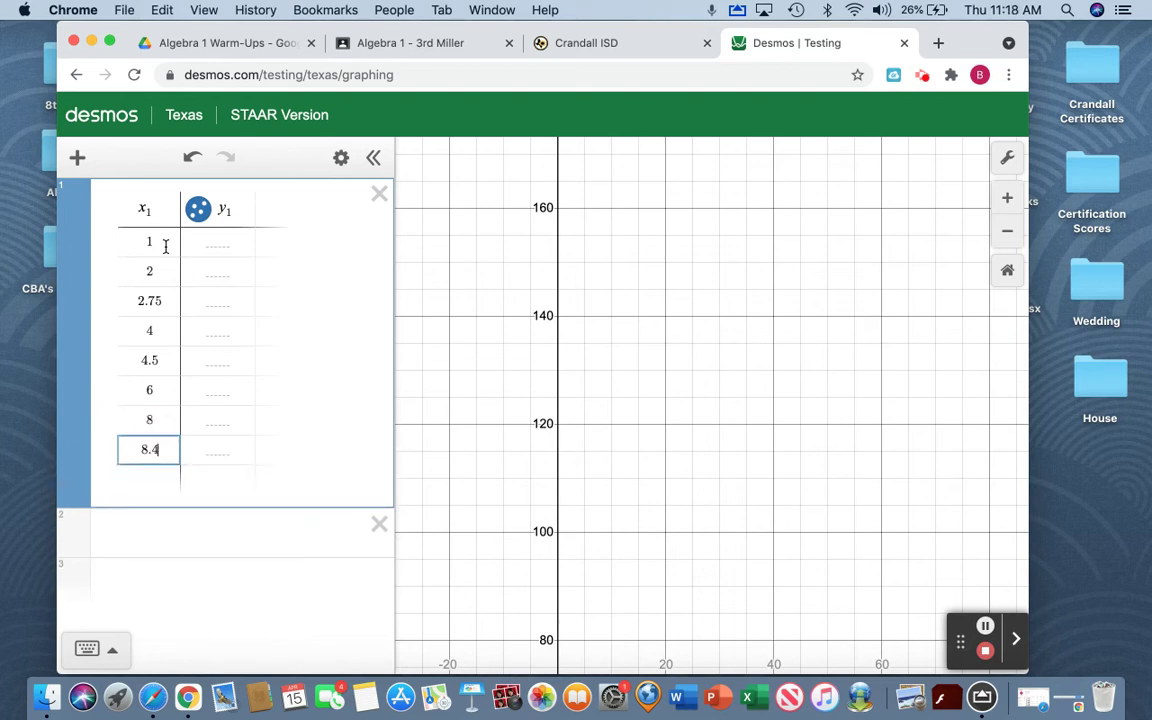
key("Return")
type("9")
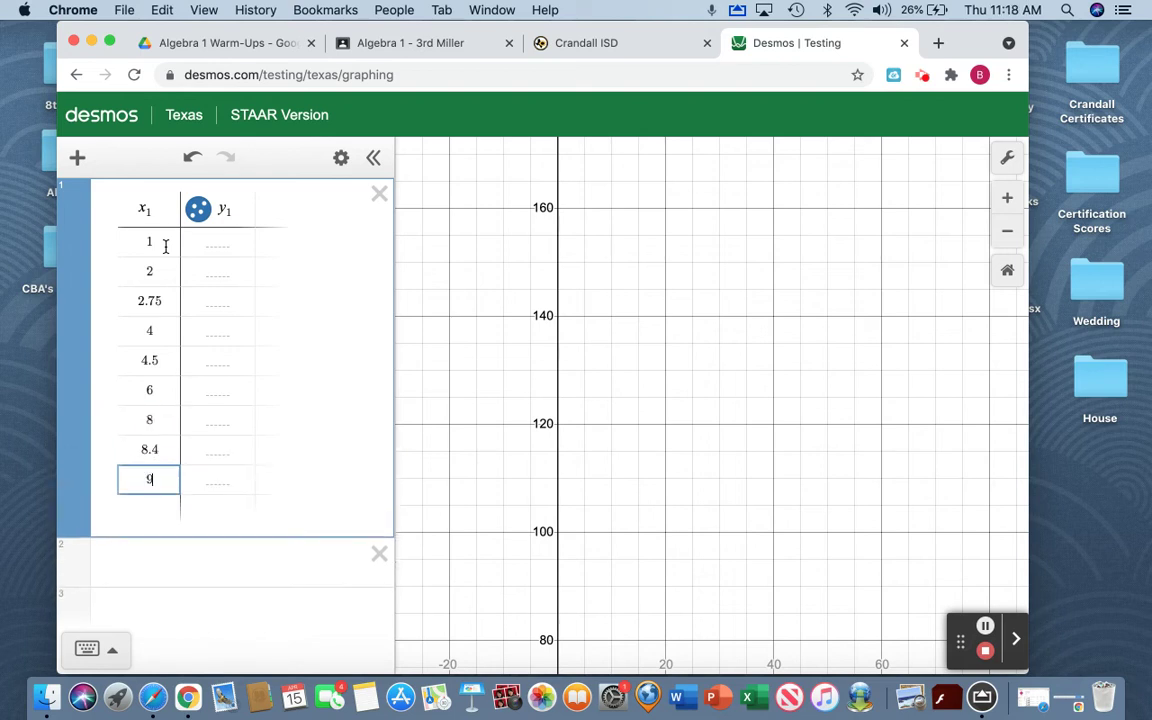
Step: Enter the revenues 90, 228, 303, 384, 406, 396, 282, 229 and 135 in the table's y₁ column
left_click(224, 245)
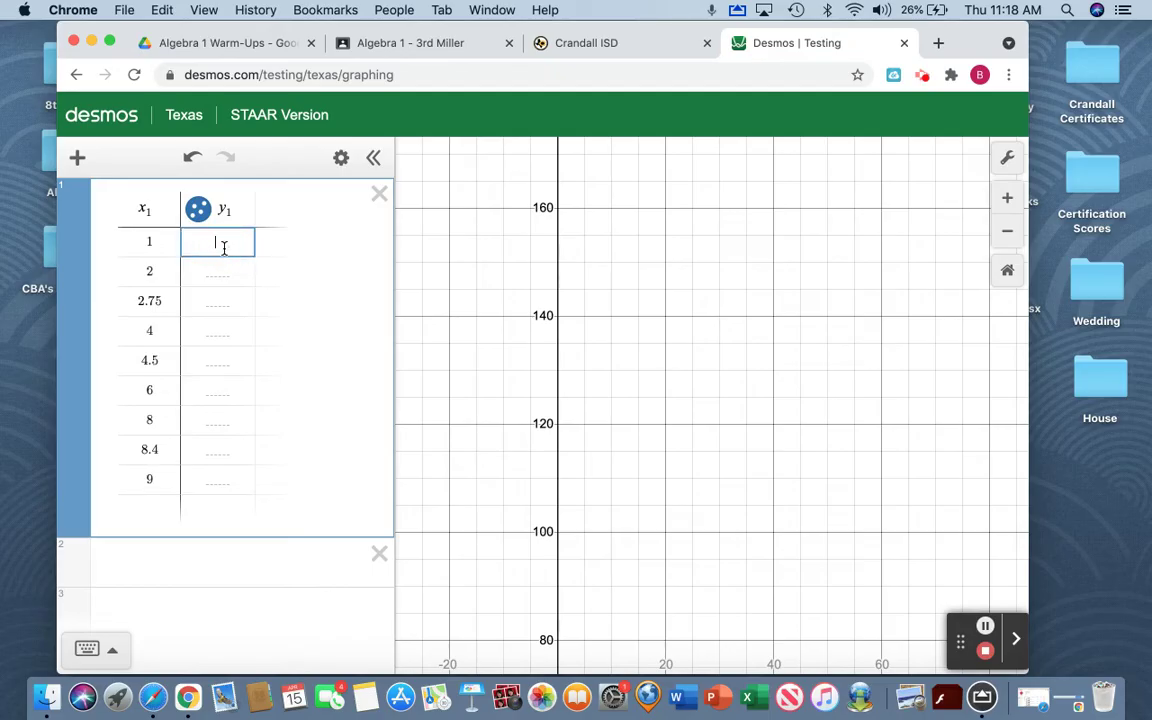
type("96")
key("Return")
type("228")
key("Return")
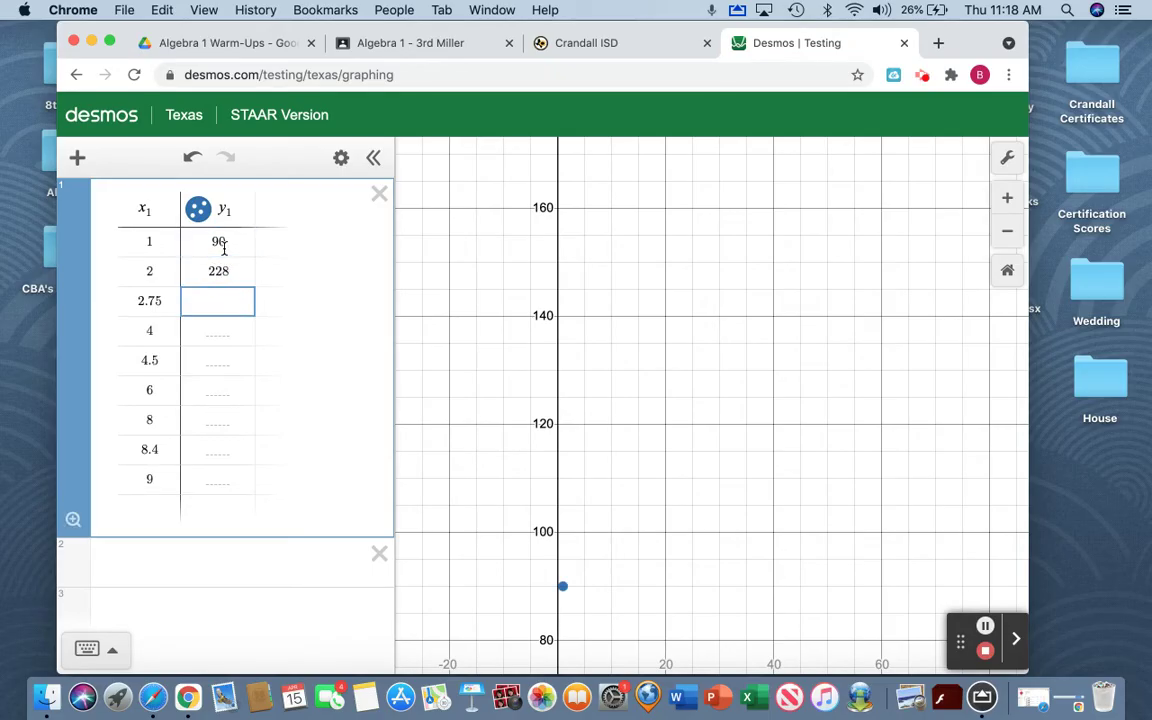
type("303")
key("Return")
type("384")
key("Return")
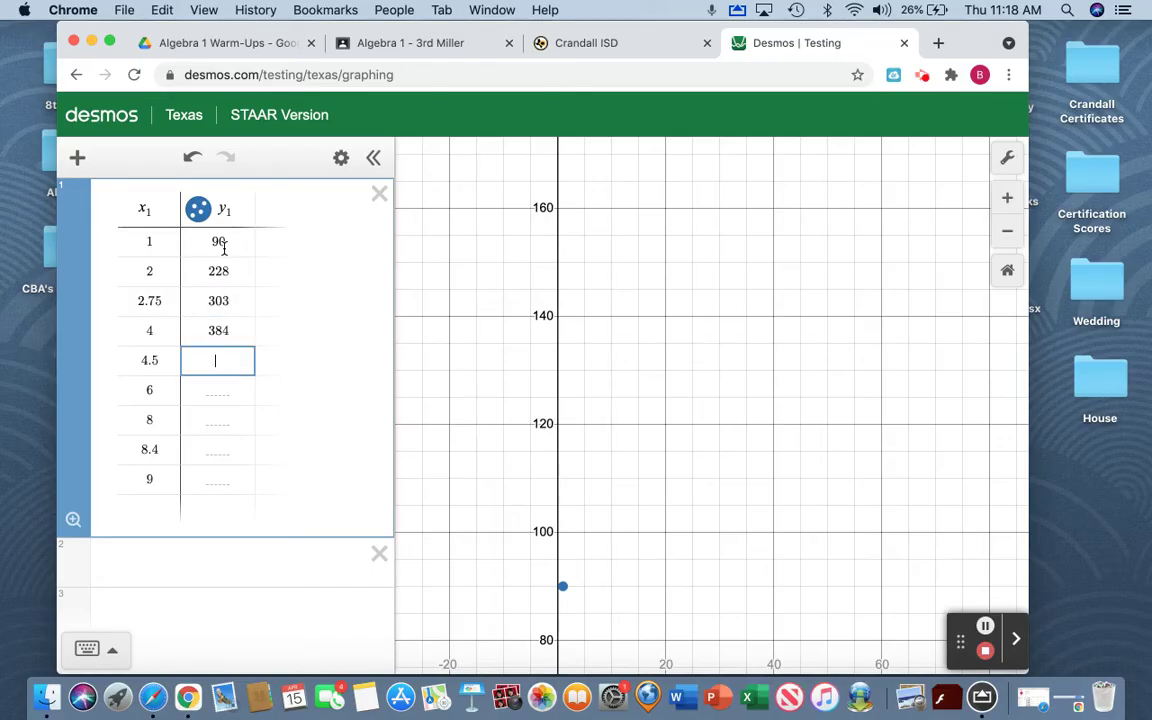
type("406")
key("Return")
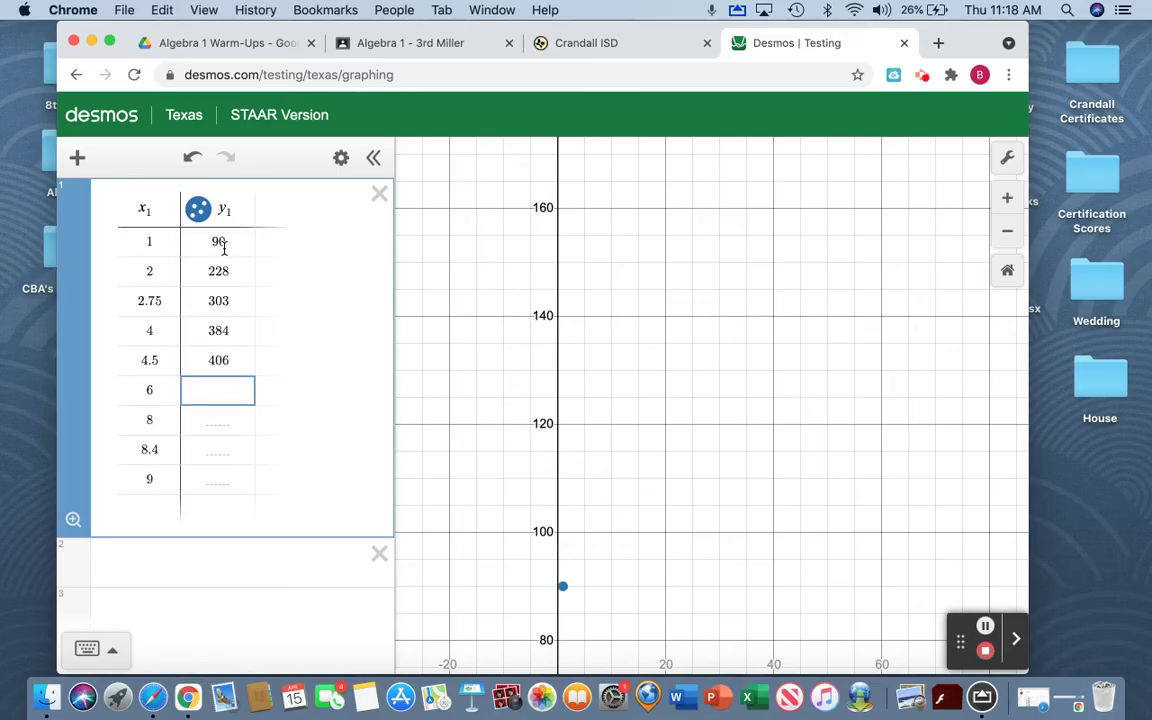
type("396")
key("Return")
type("283")
key("BackSpace")
type("2")
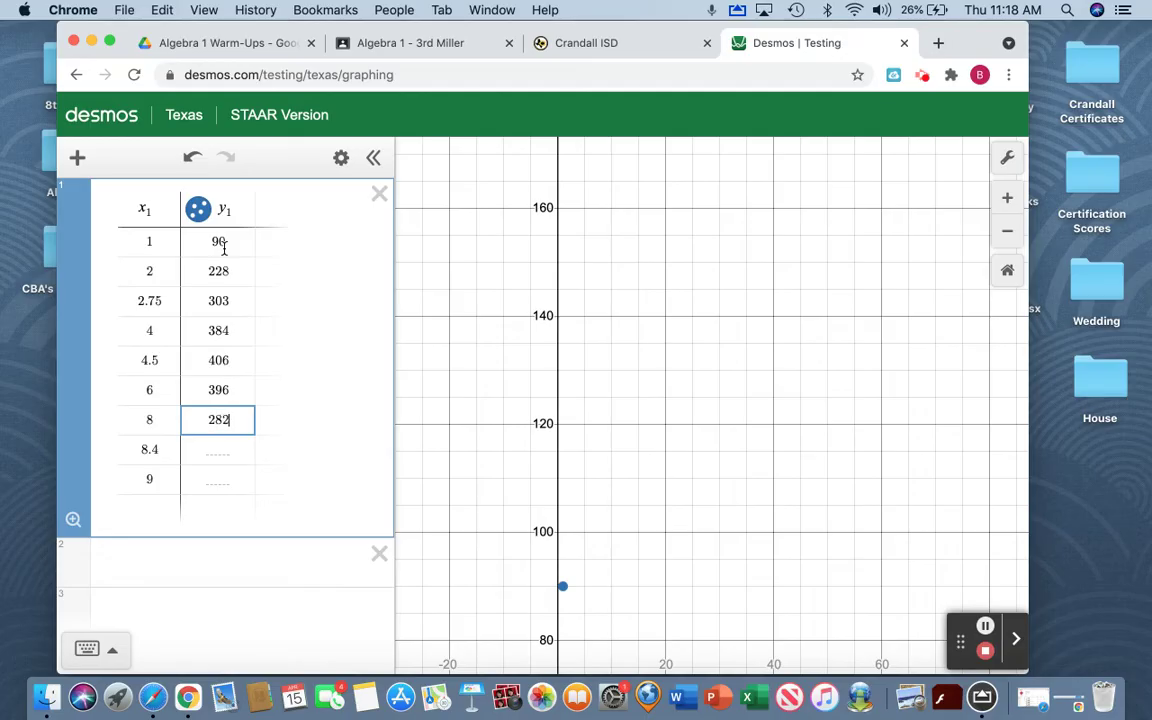
key("Return")
type("229")
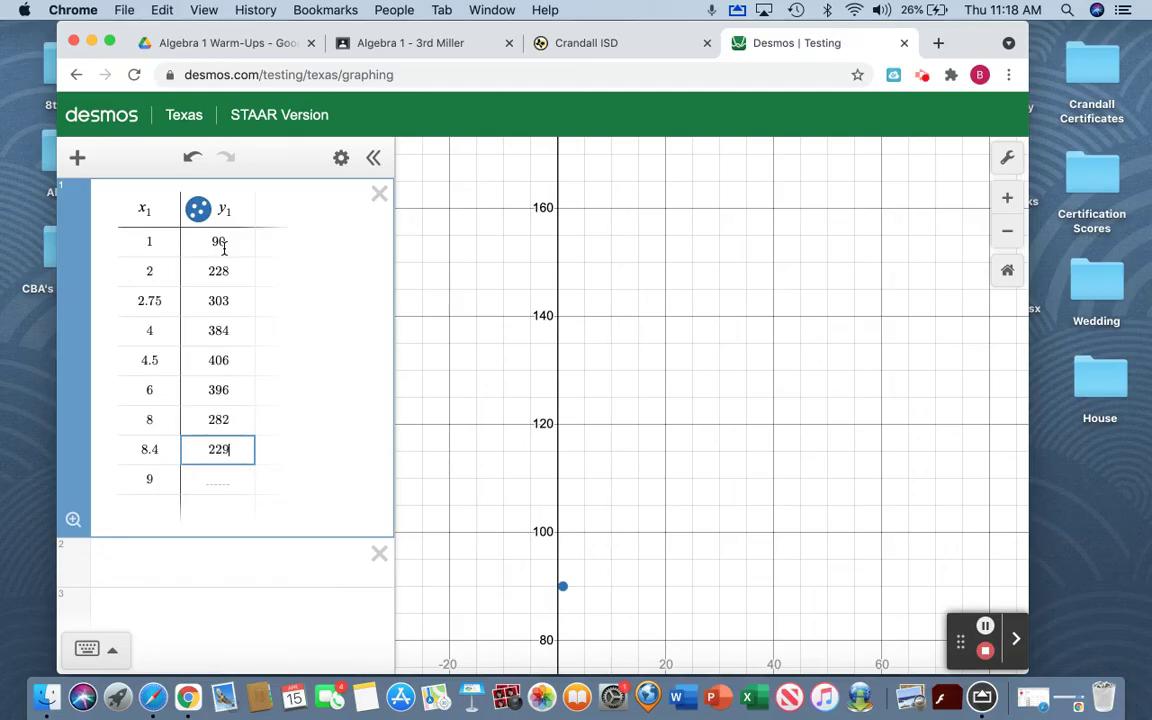
key("Return")
type("135")
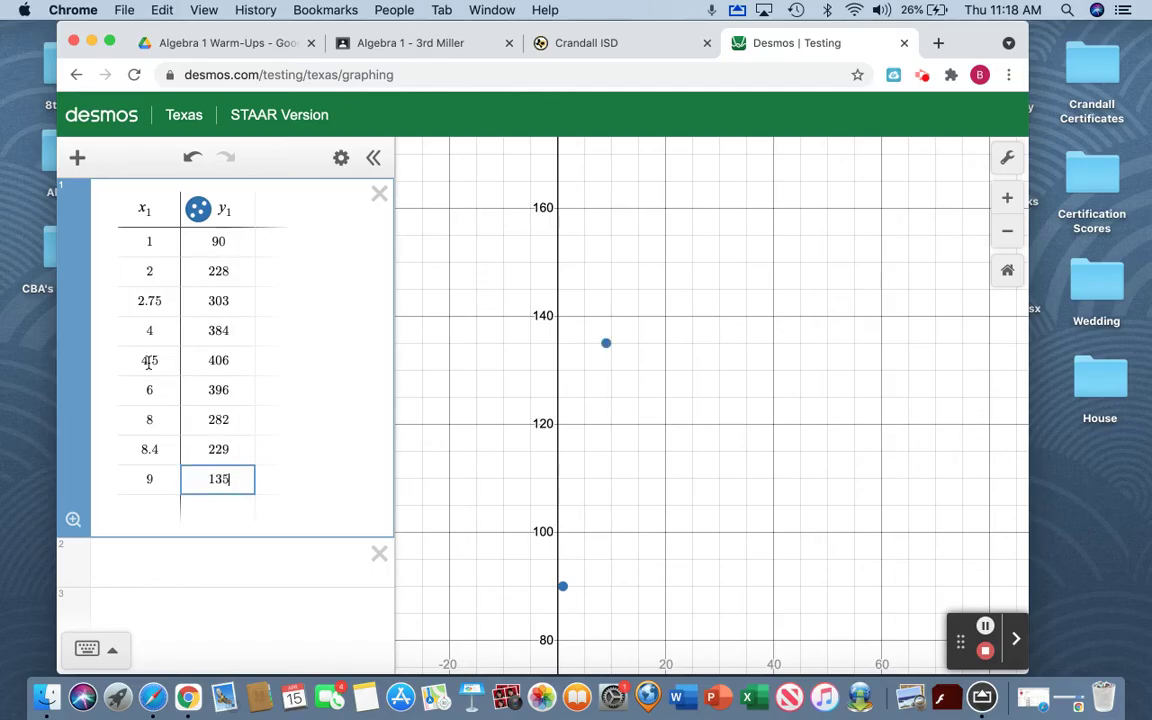
Step: Enter the quadratic regression y₁ ~ ax₁² + bx₁ + c in the expression line below the table
left_click(229, 556)
type("y")
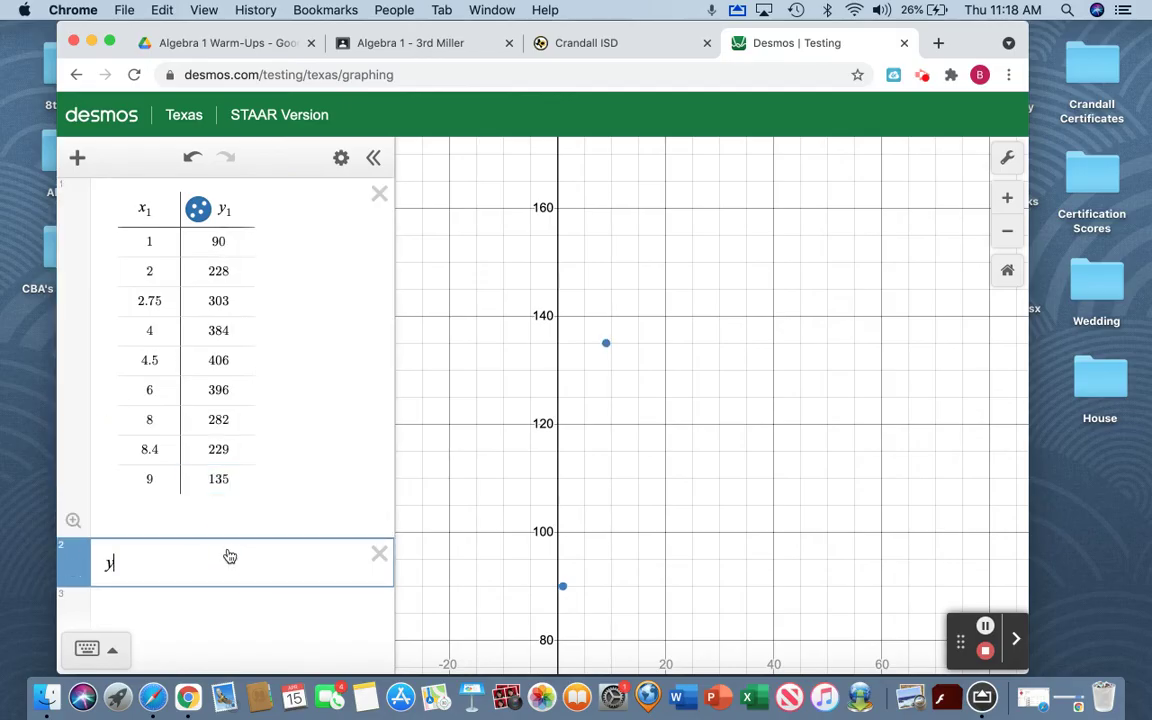
type("1~")
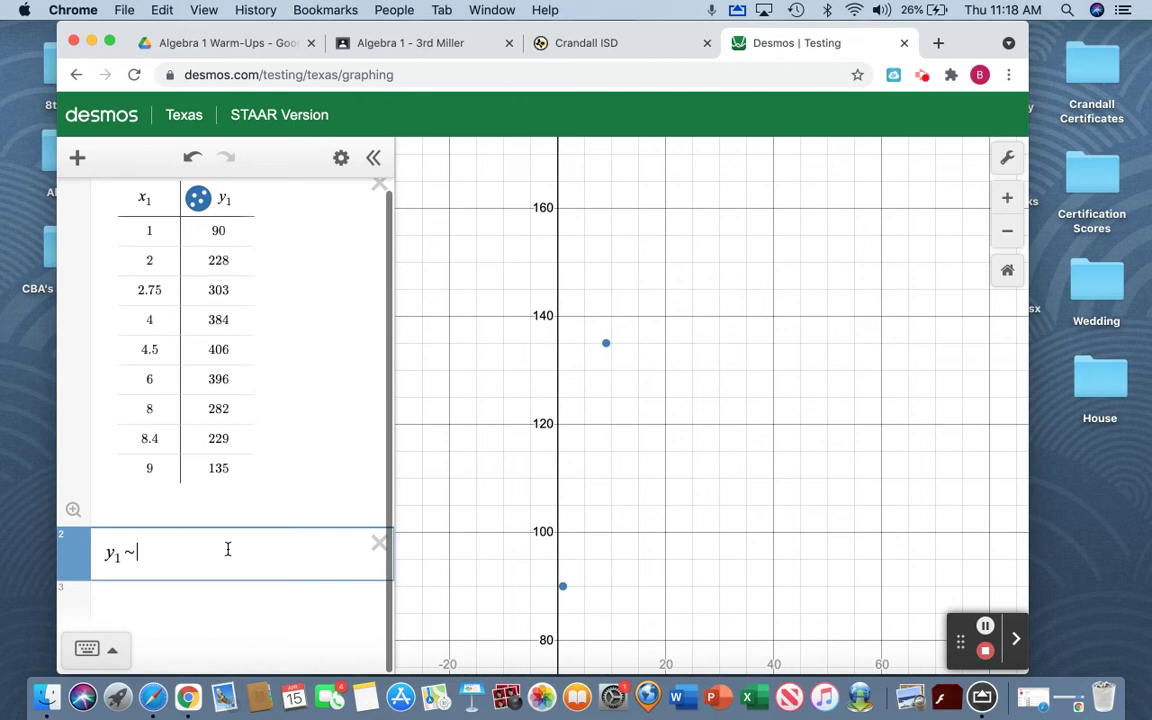
type("ax1^2")
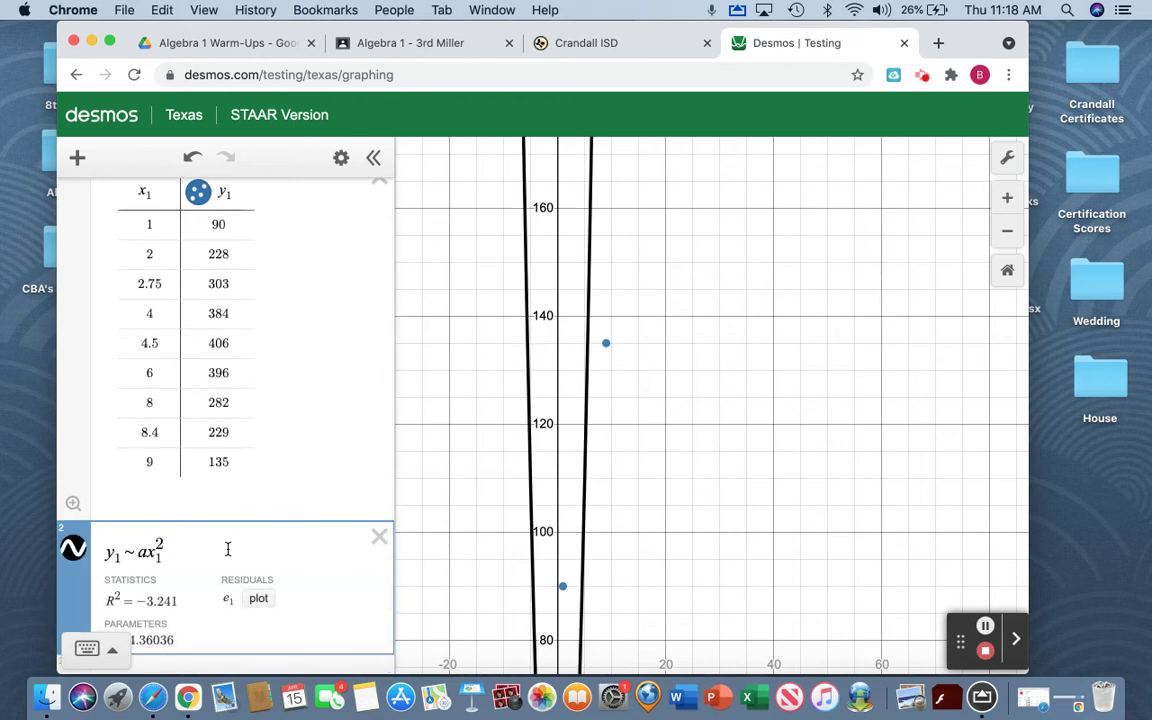
key("Right")
type("+")
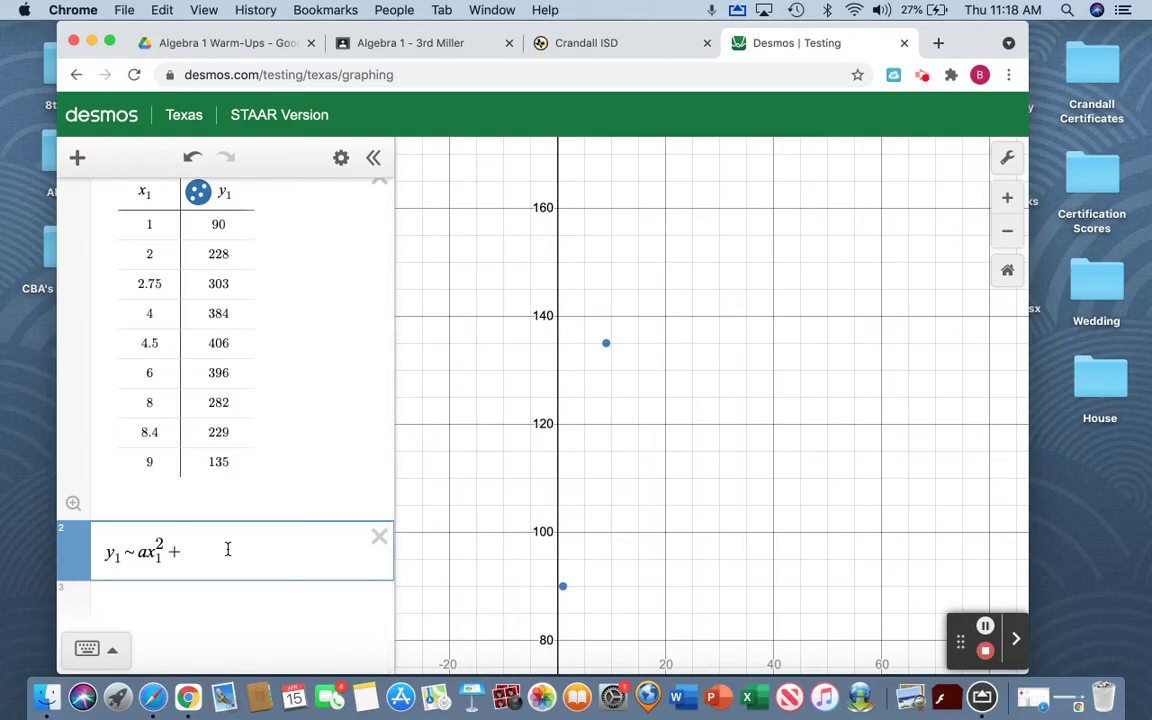
type(" bx1 + ")
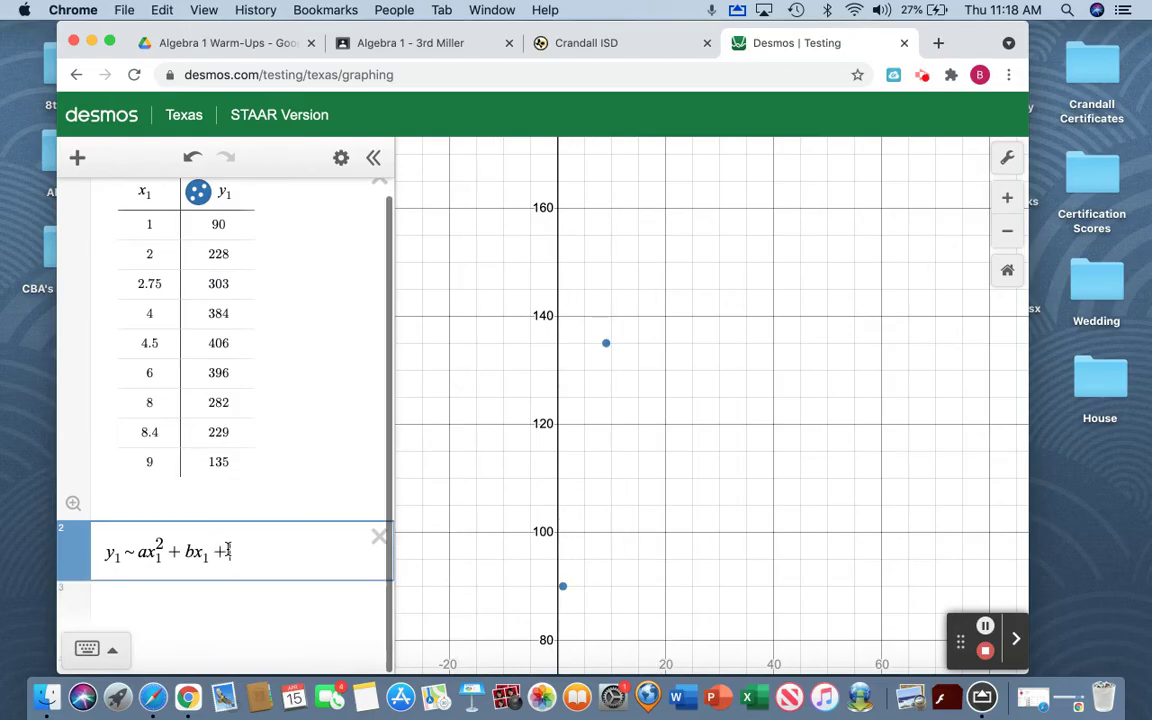
type("c")
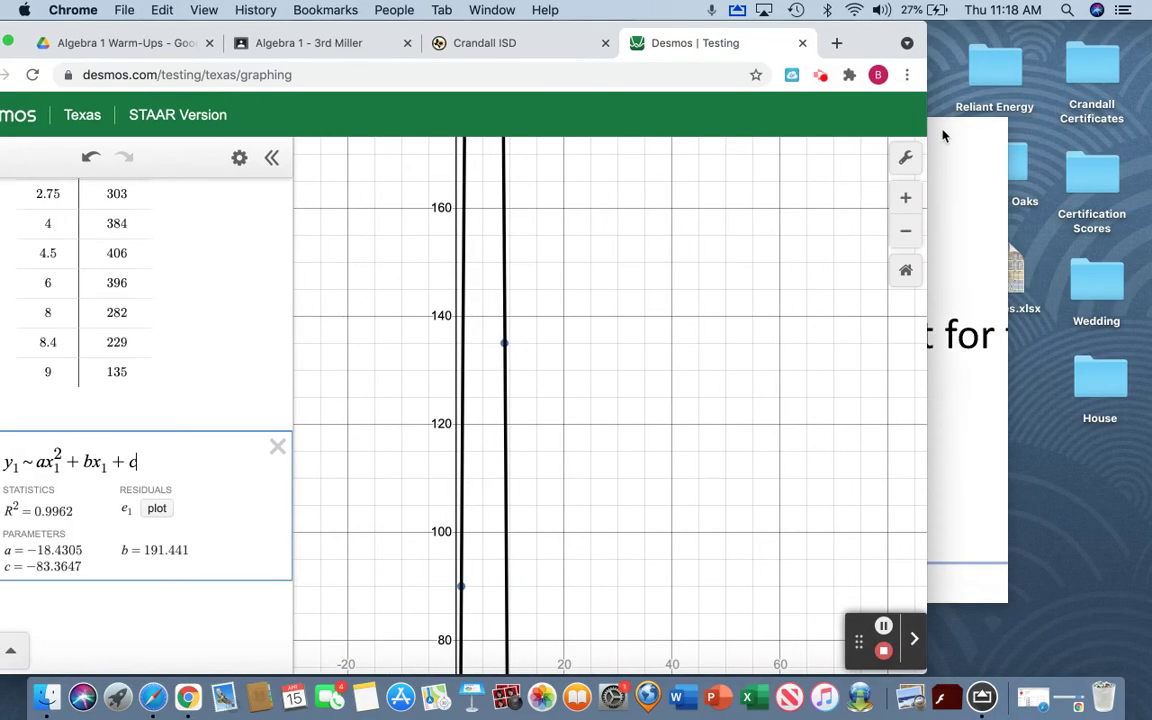
Step: Switch to the mirrored worksheet to record problem 3's equation y = −18.43x² + 191.44x − 83.36, and return to Desmos in Chrome
left_click(942, 135)
left_click_drag(548, 31, 599, 23)
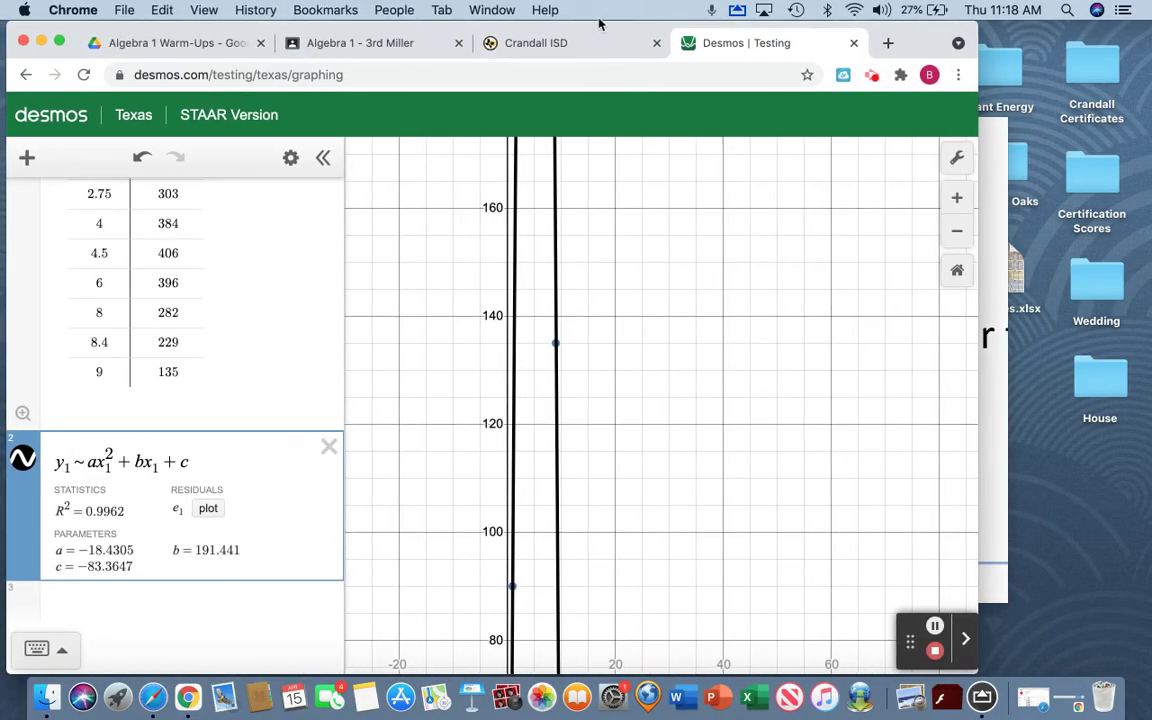
left_click(1000, 404)
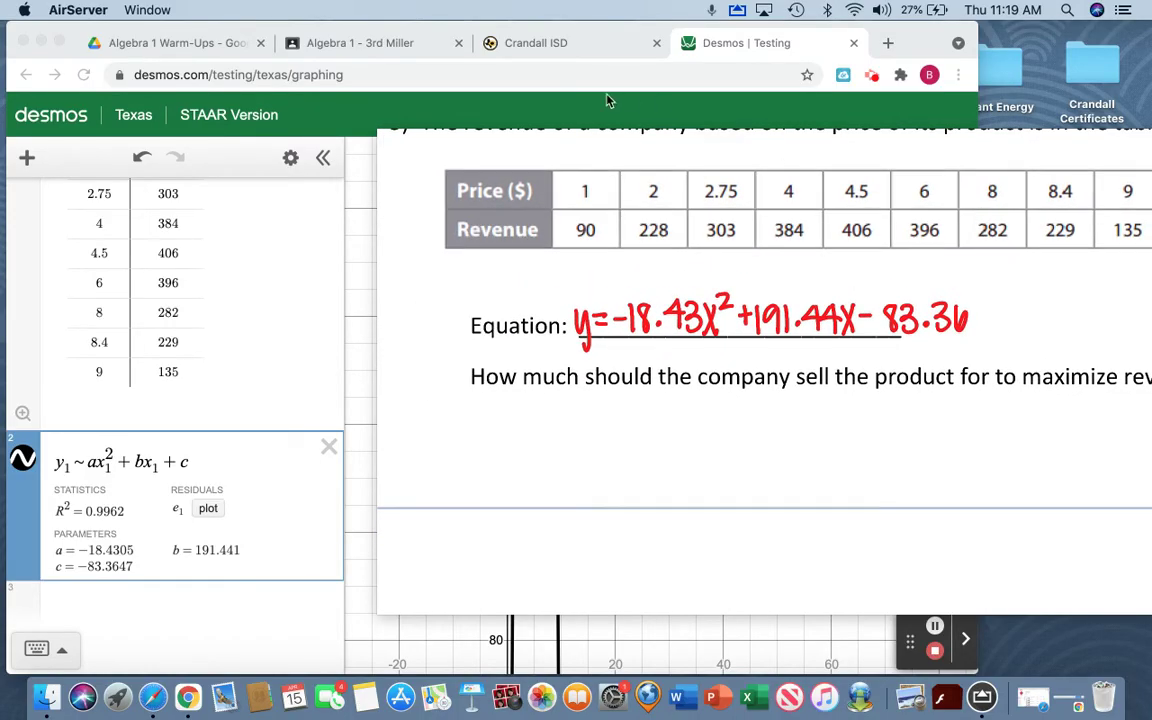
left_click(336, 253)
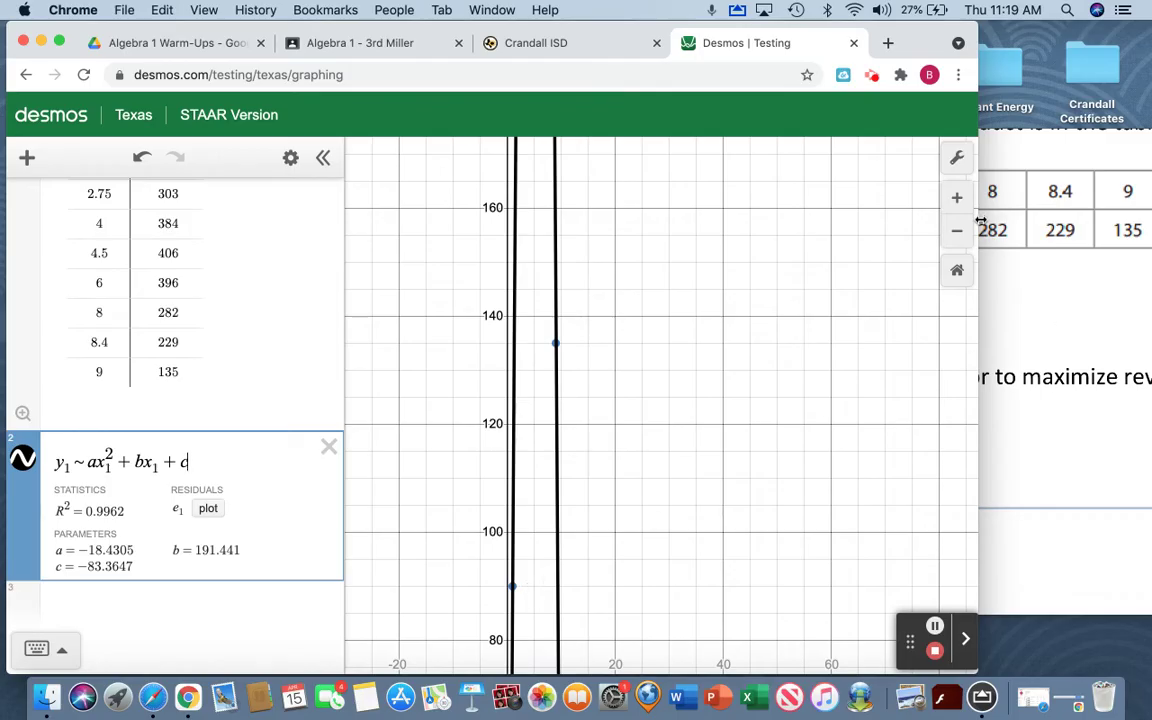
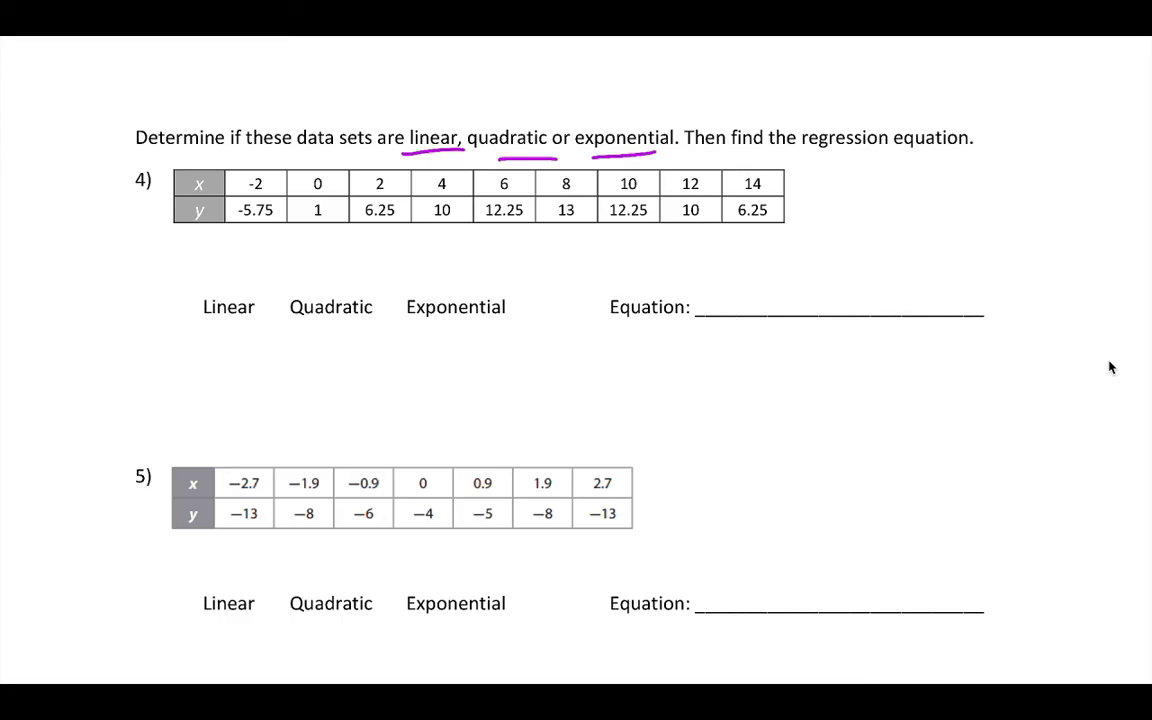
Step: Return from the worksheet to Desmos and replace problem 3's regression and table with an empty table for problem 4
key("Escape")
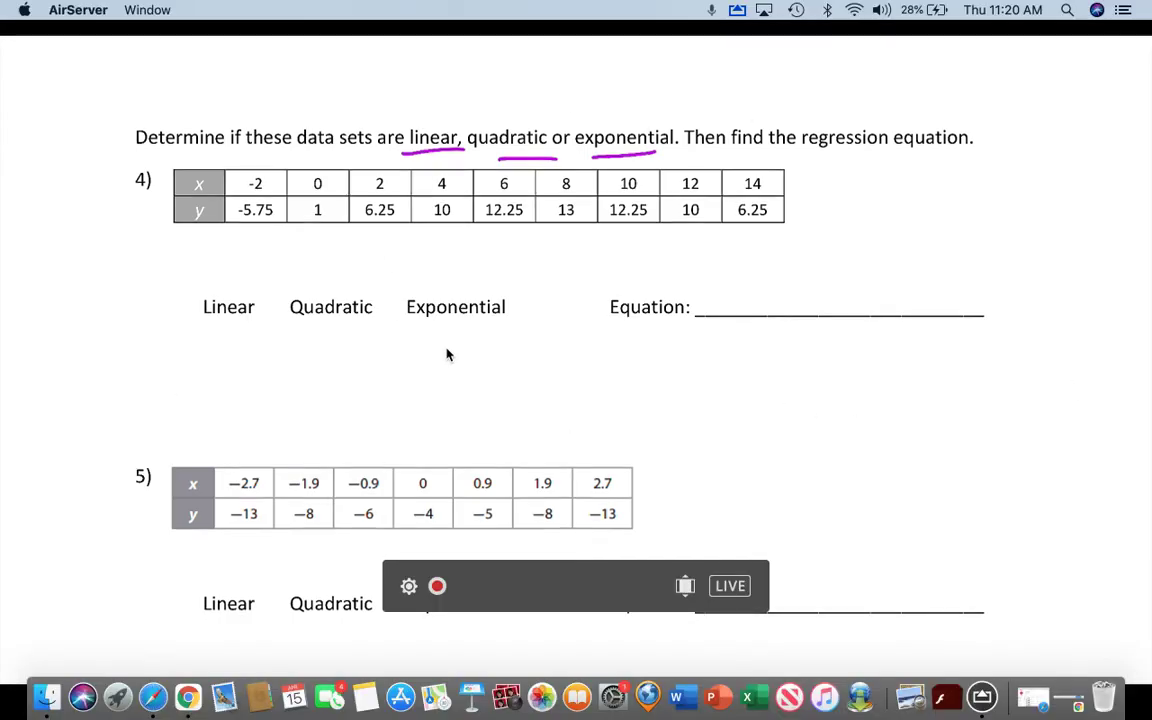
left_click(708, 580)
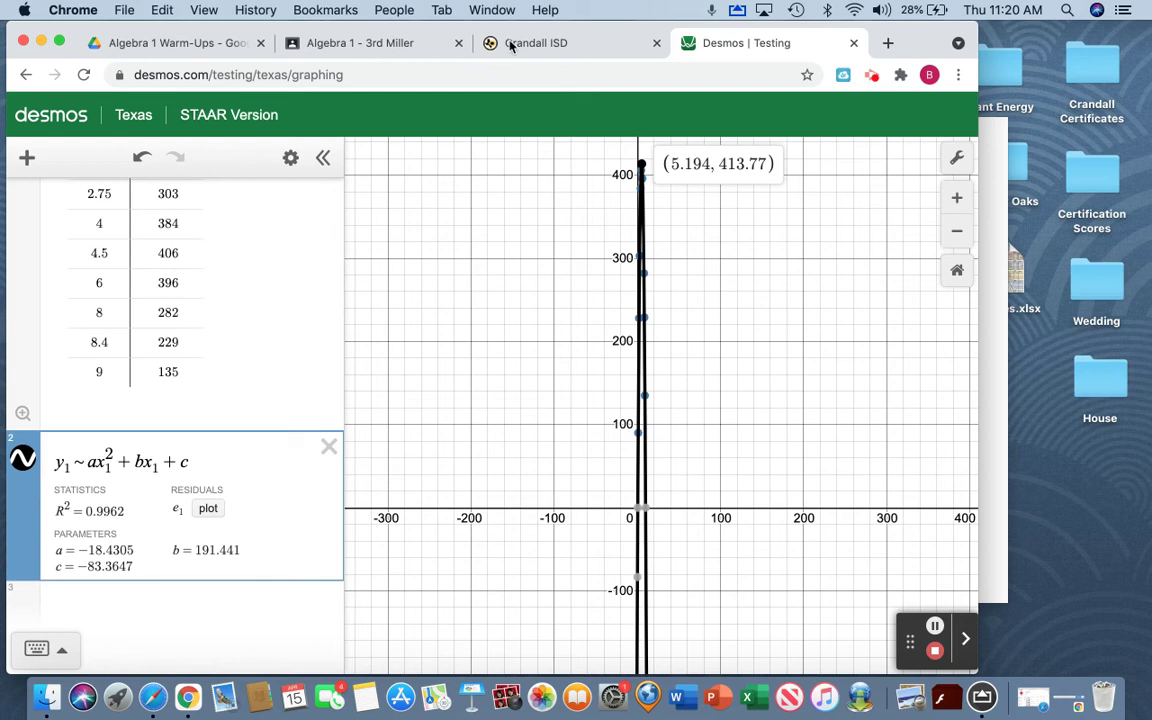
left_click_drag(549, 22, 571, 24)
left_click(351, 449)
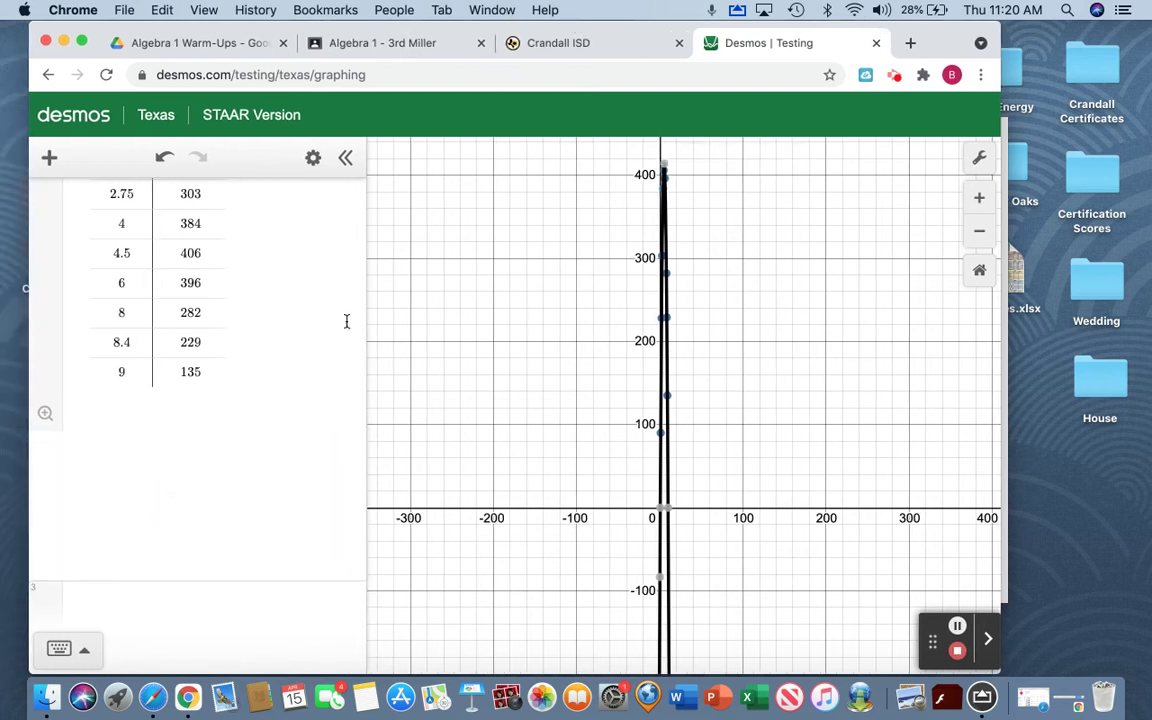
left_click(351, 197)
left_click(49, 160)
left_click(70, 252)
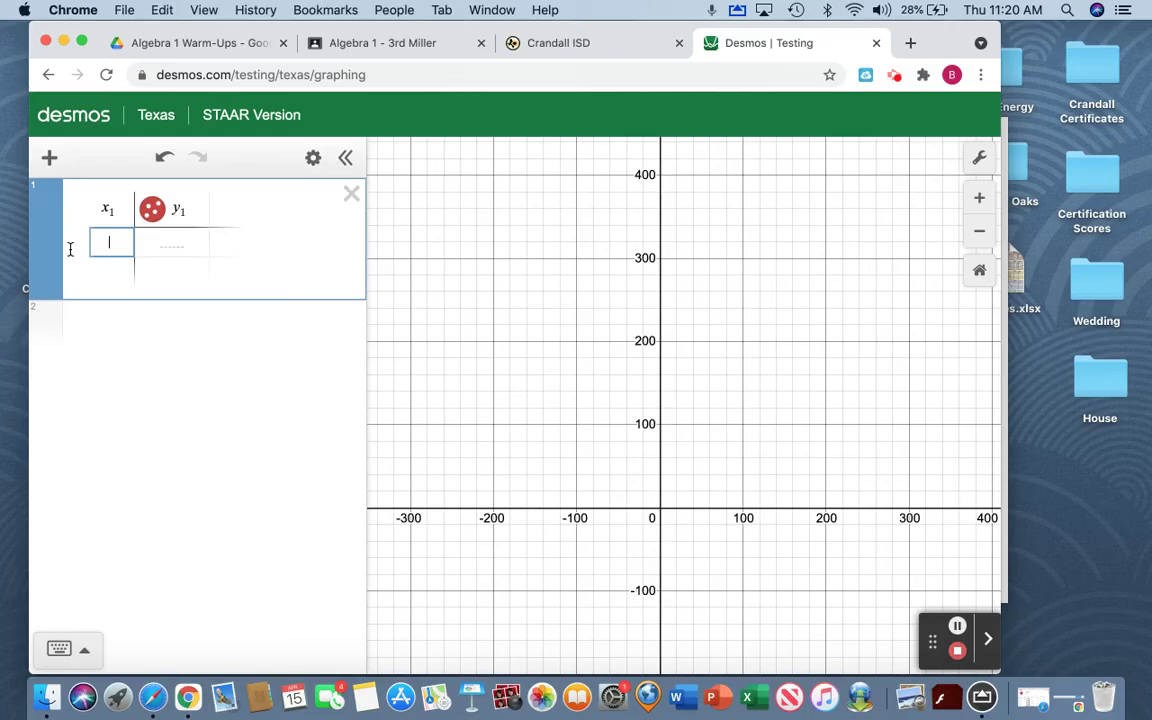
Step: Enter problem 4's x values −2, 0, 2, 4, 6, 8, 10, 12 and 14 in the table's x₁ column
type("-2")
key("Return")
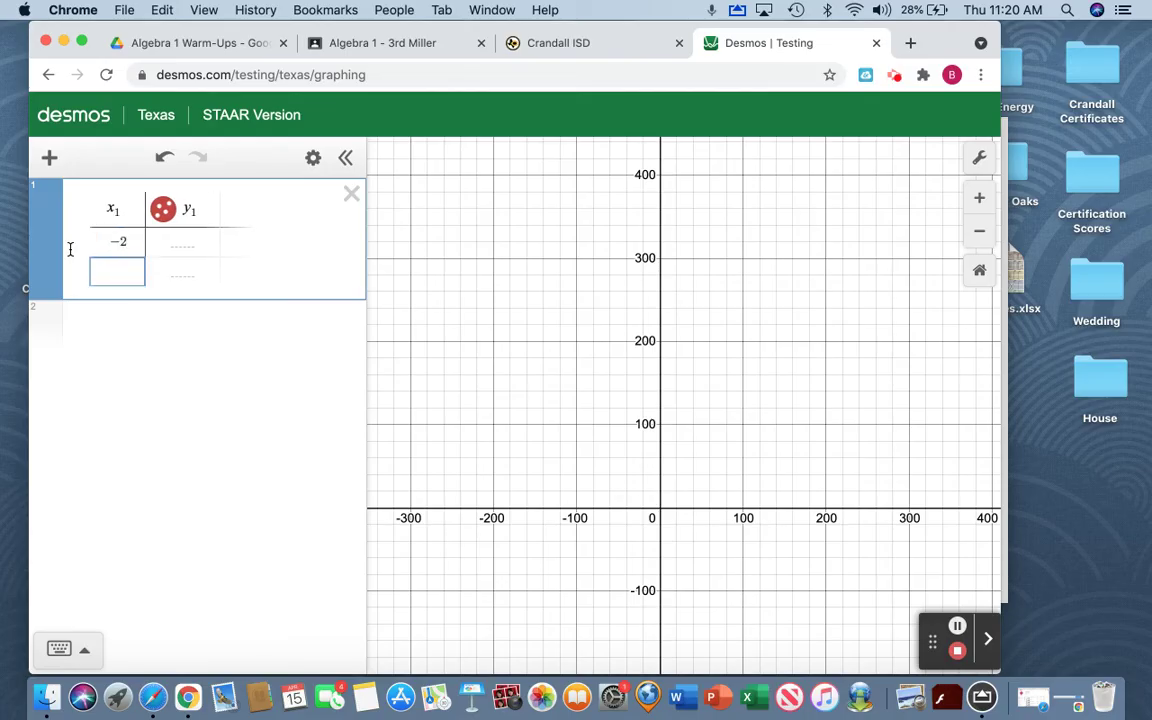
type("0")
key("Return")
type("2")
key("Return")
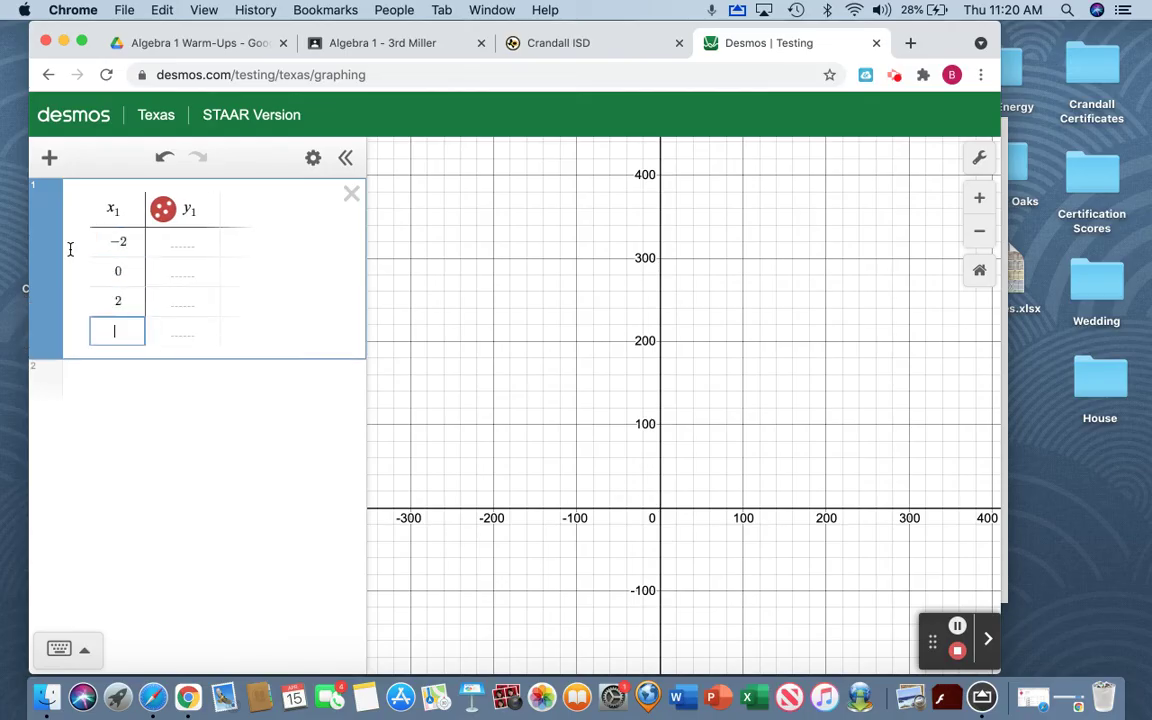
type("4")
key("Return")
type("6")
key("Return")
type("8")
key("Return")
type("10")
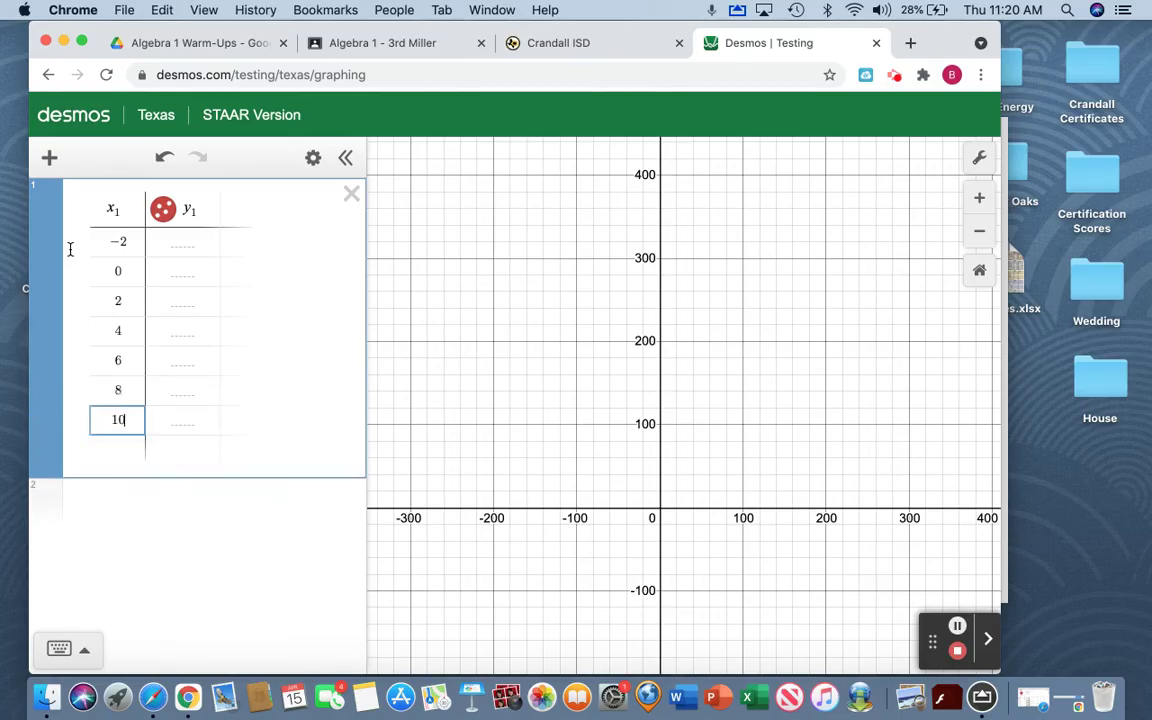
key("Return")
type("12")
key("Return")
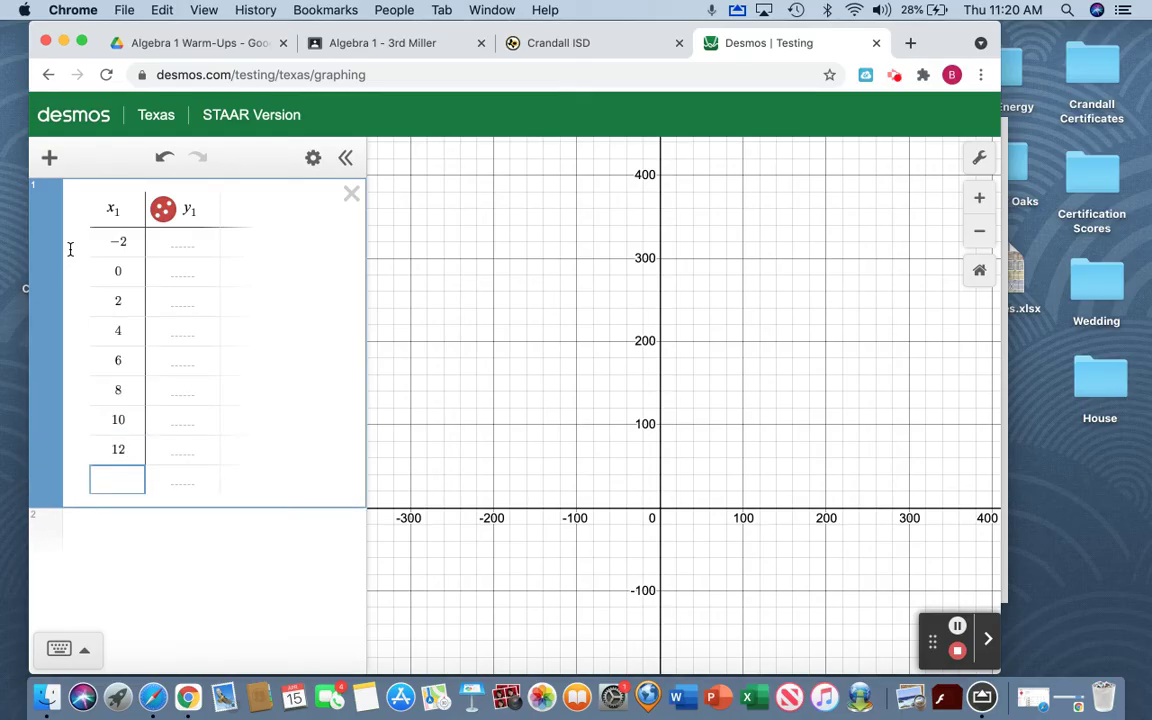
type("14")
key("Return")
key("Up")
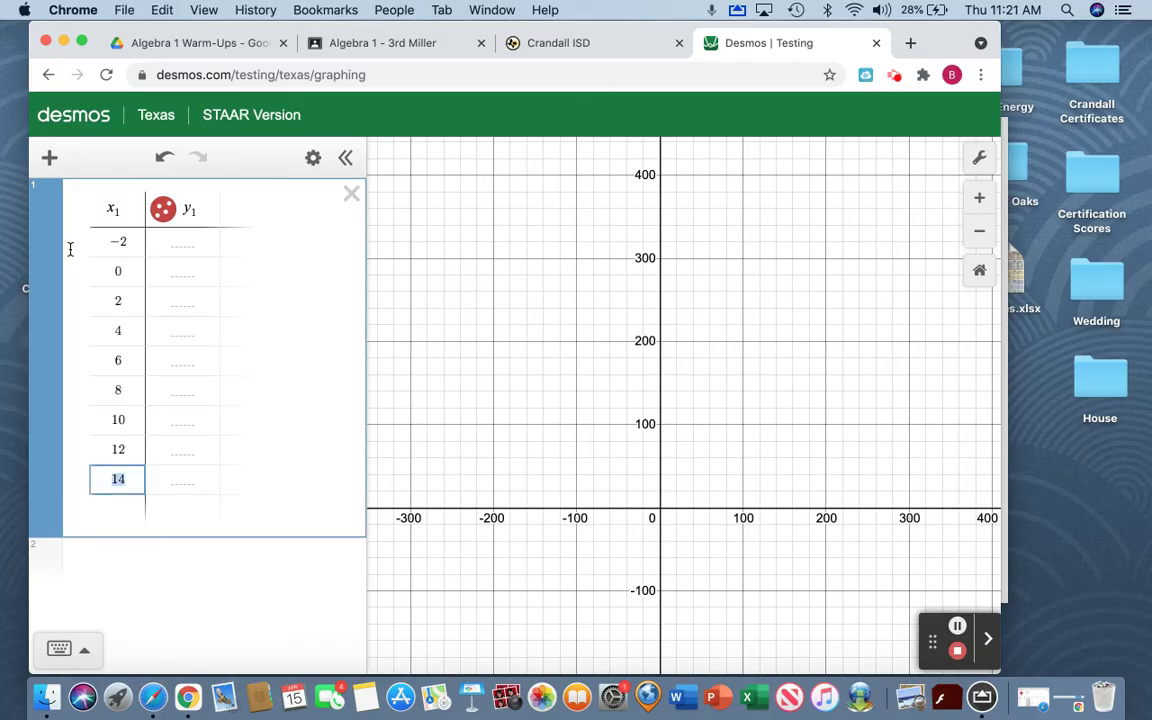
Step: Fill the y₁ column with −5.75, 1, 6.25, 10, 12.25, 13, 12.25, 10 and 6.25, and fit the graph to the data
left_click(172, 234)
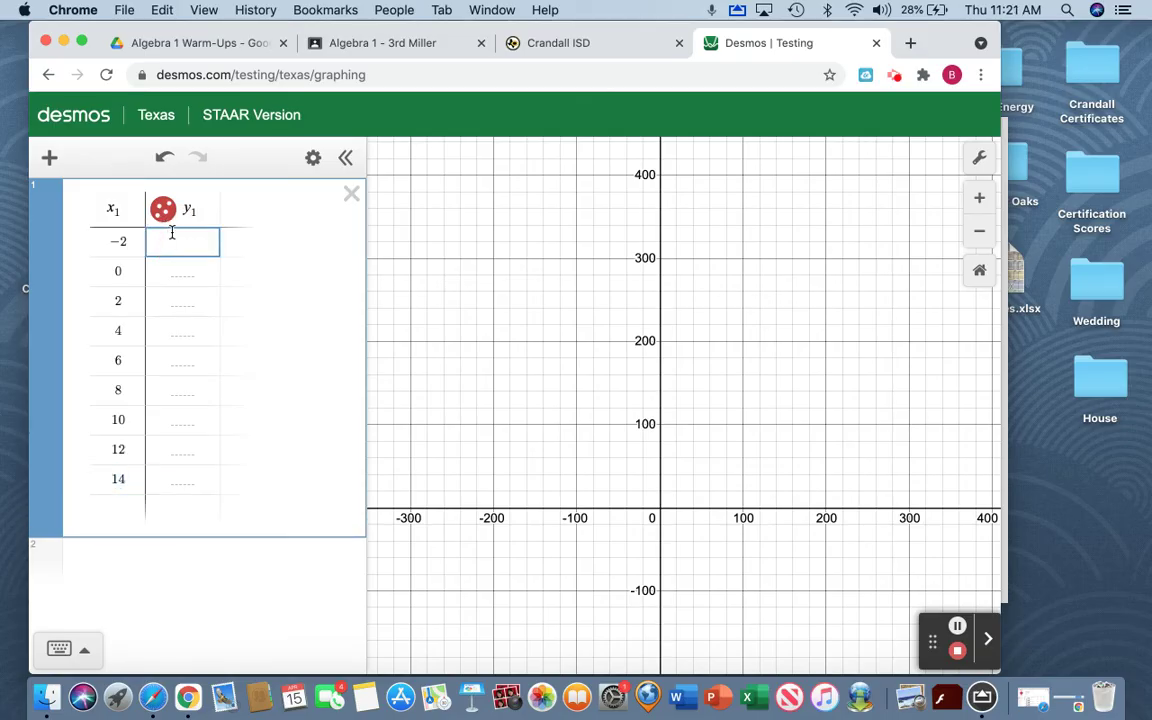
type("-5.75")
key("Return")
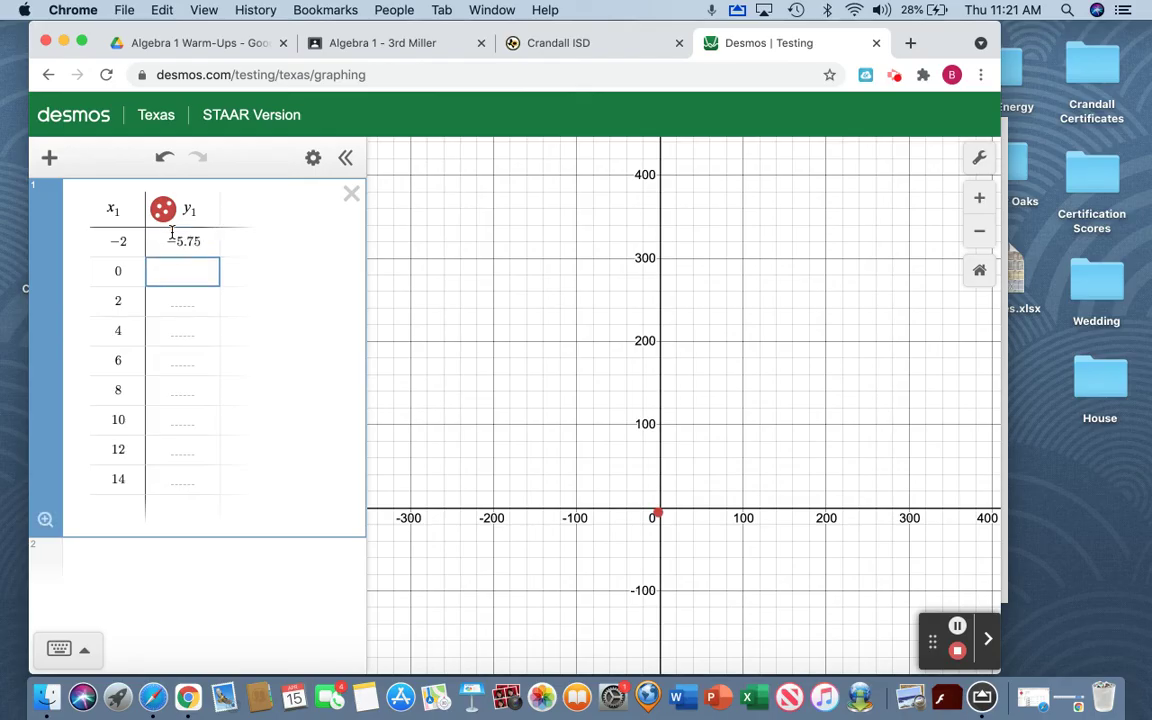
type("1")
key("Return")
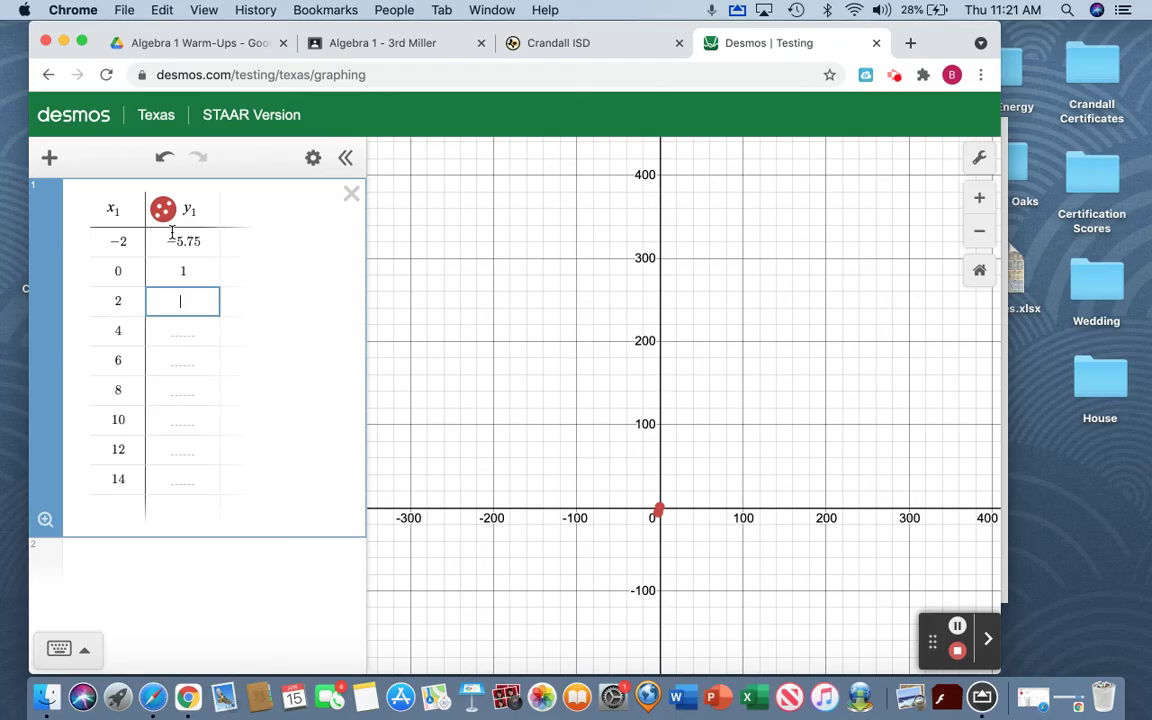
type("6.25")
key("Return")
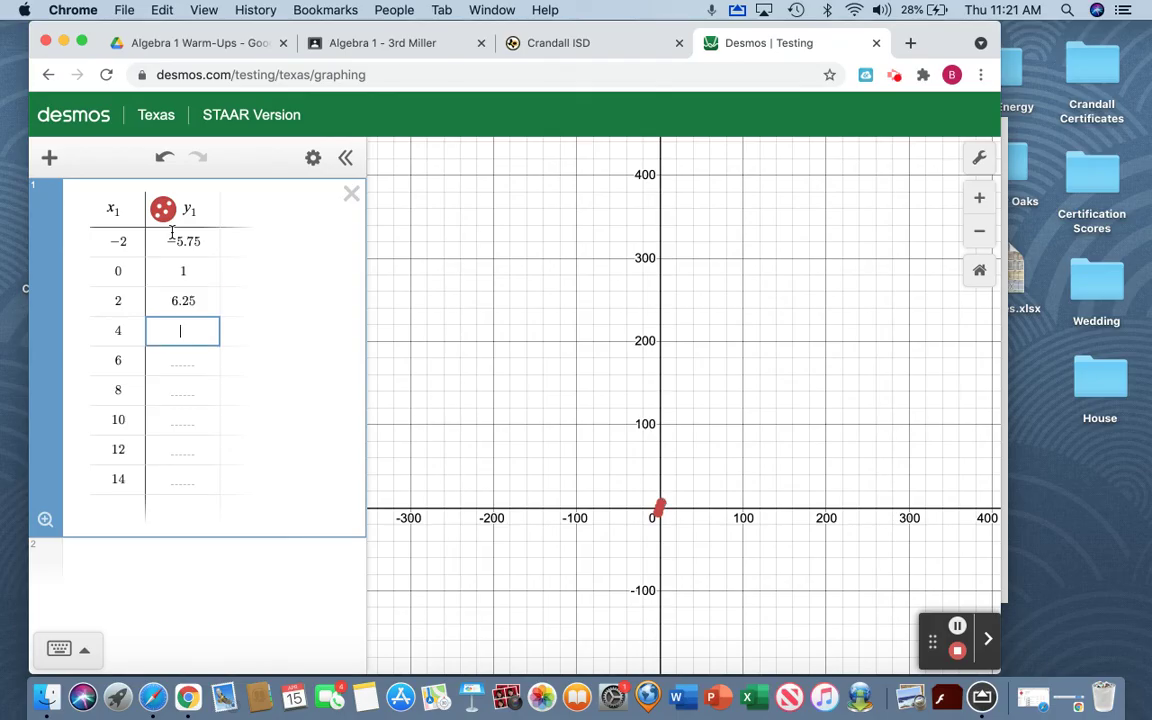
type("10")
key("Return")
type("12")
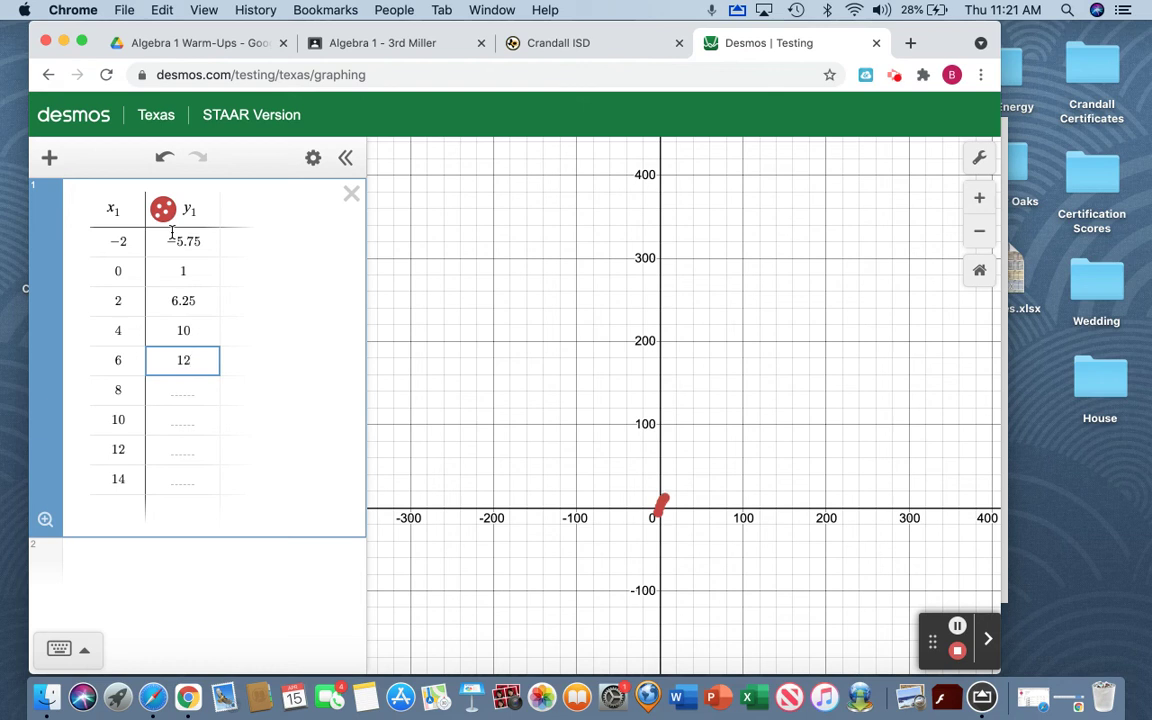
type(".25")
key("Return")
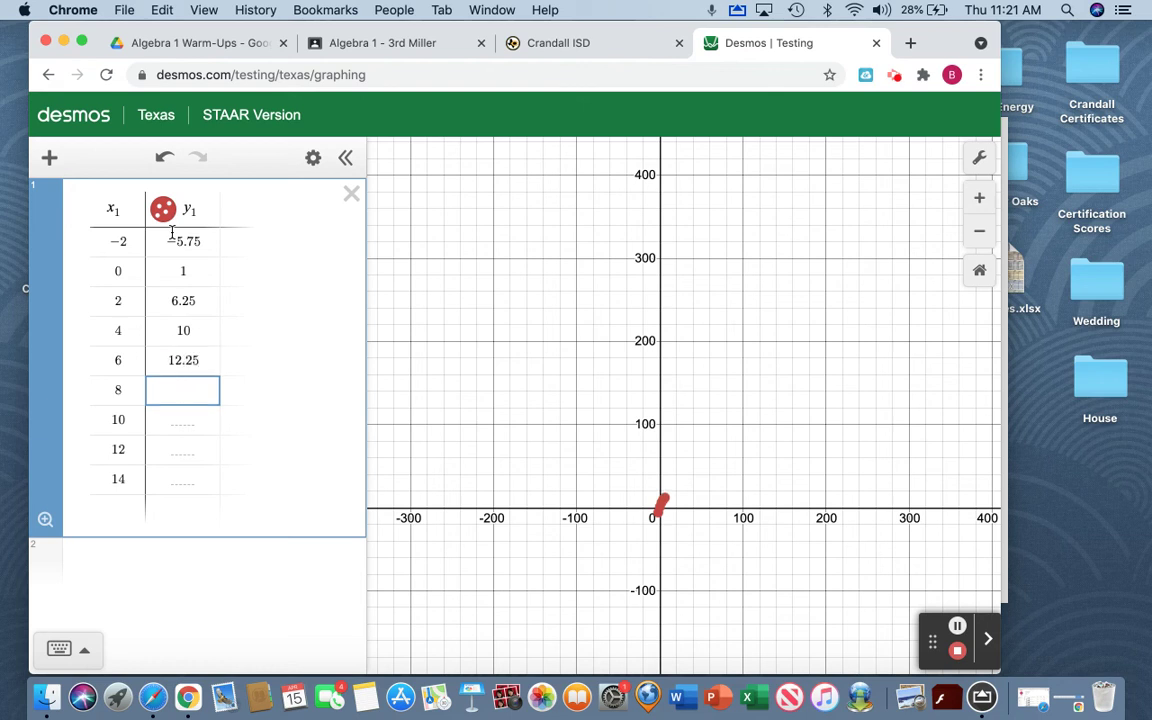
type("13")
key("Return")
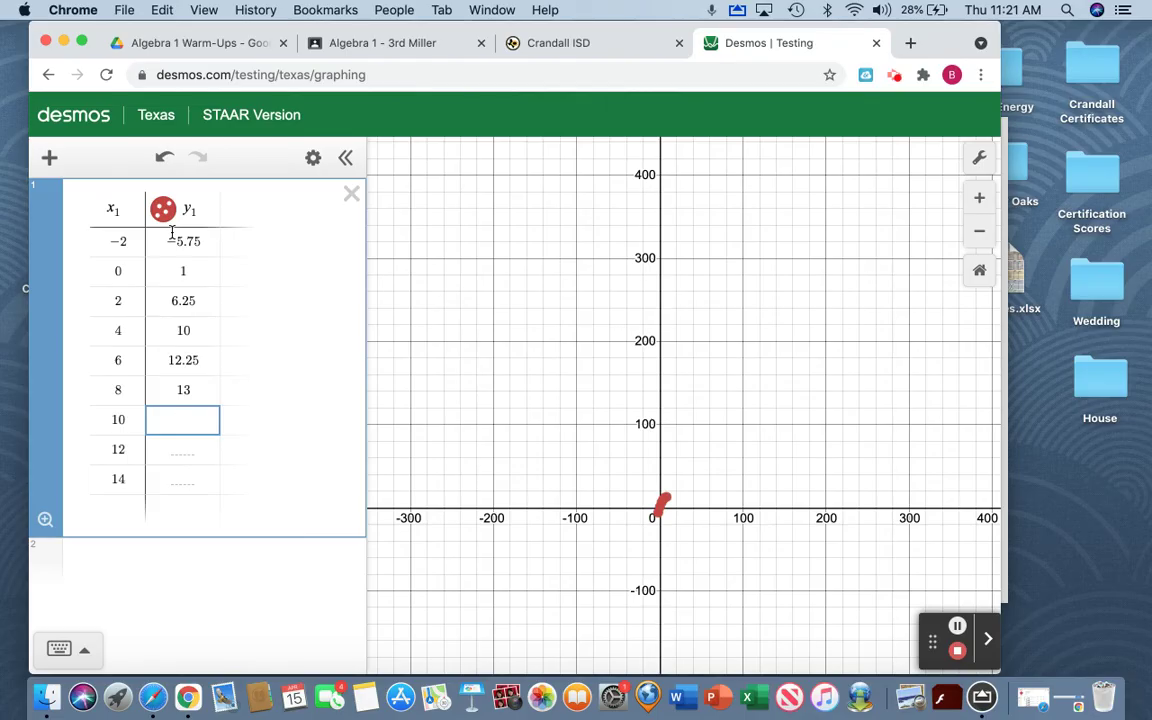
type("12.24")
key("Return")
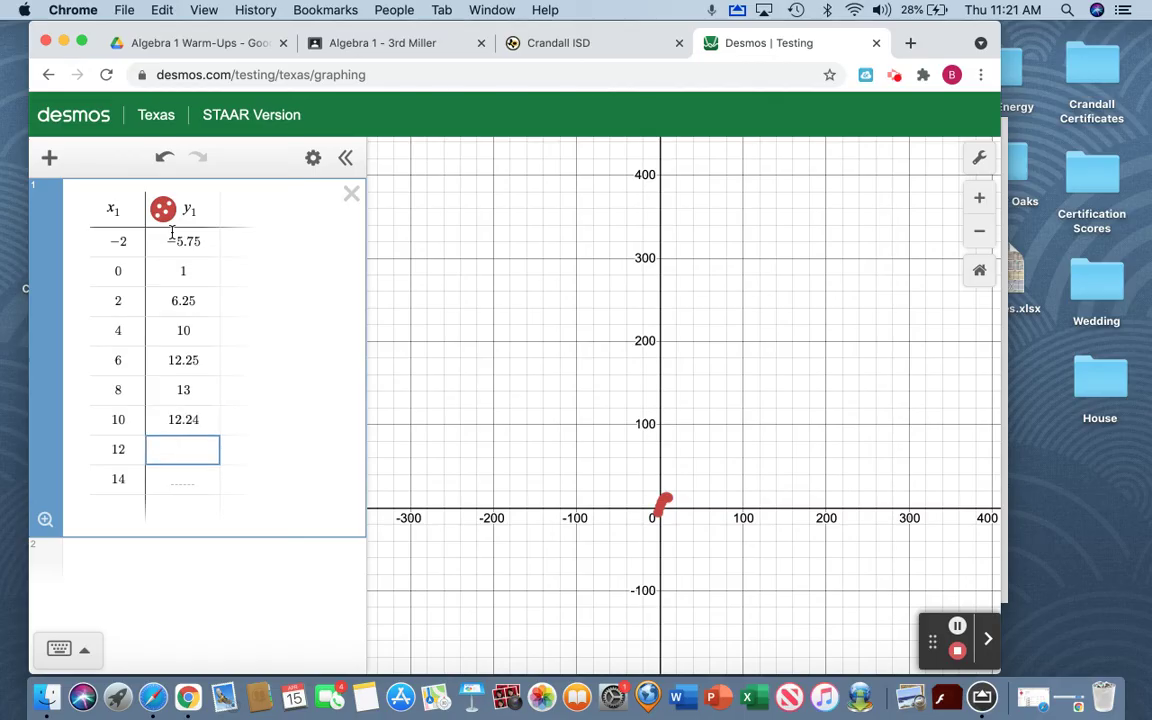
key("Up")
type("12.25")
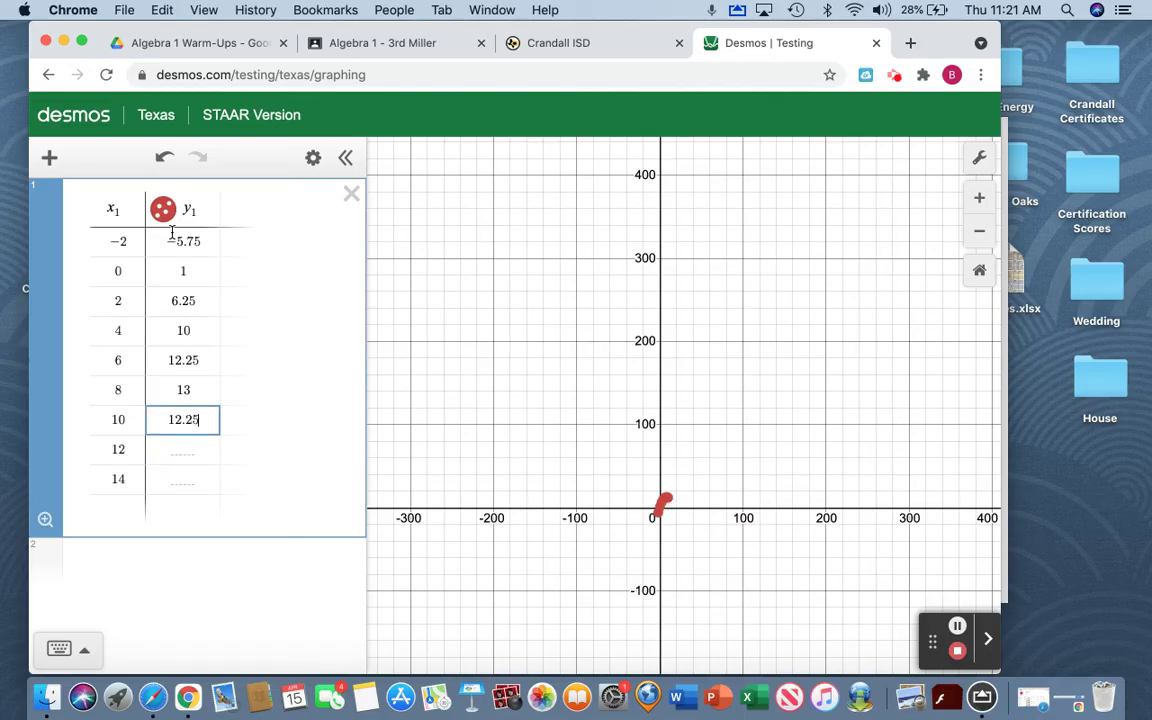
key("Return")
type("10")
key("Return")
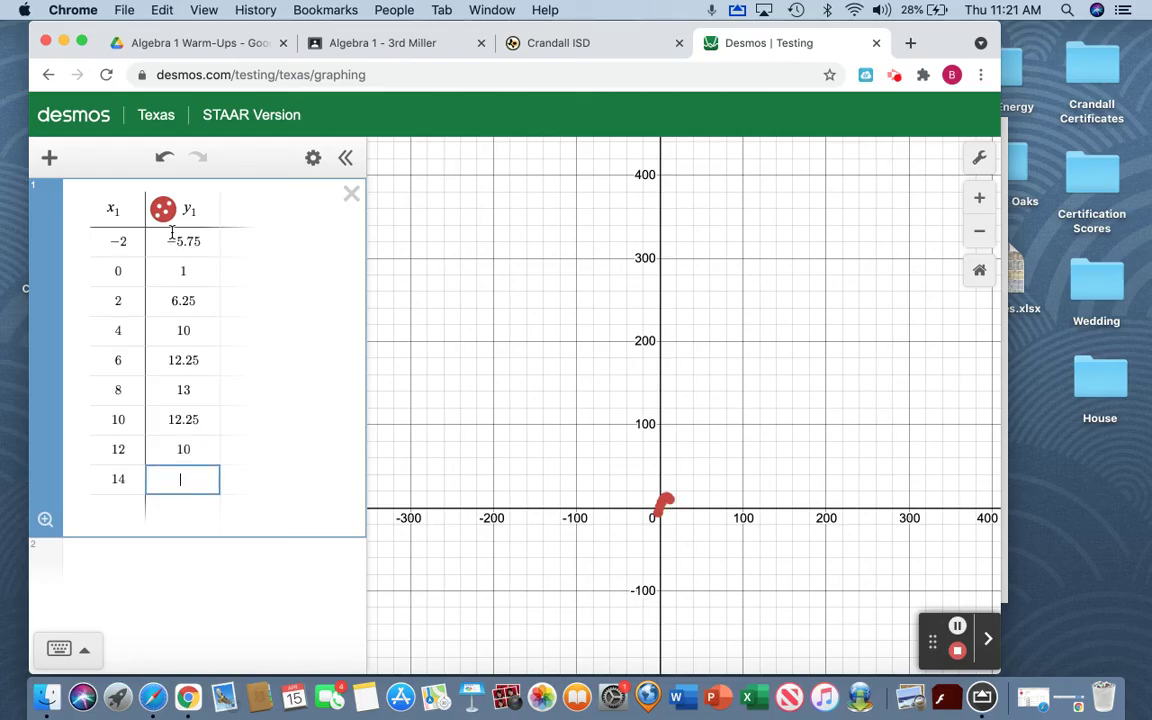
type("6.25")
left_click(45, 520)
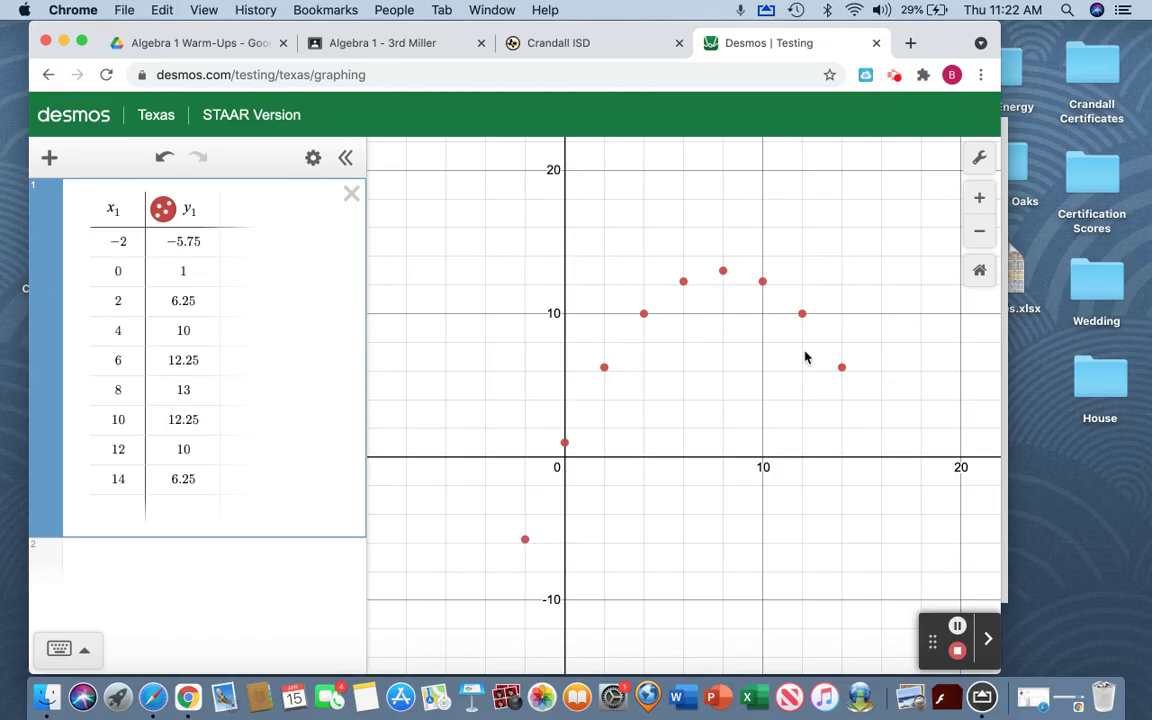
Step: On the mirrored worksheet, circle Quadratic for problem 4 and handwrite the regression model y₁ ~ ax₁² + bx₁ + c below it
left_click(63, 42)
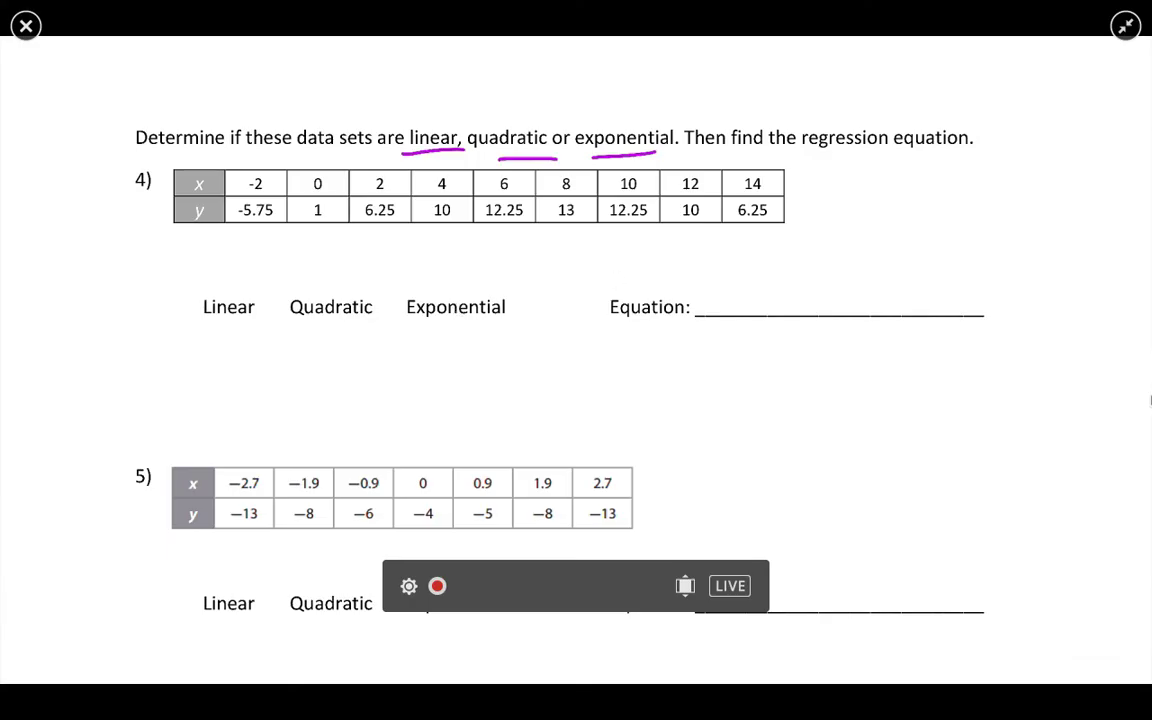
left_click_drag(340, 260, 380, 285)
left_click_drag(262, 358, 270, 435)
left_click_drag(310, 392, 311, 425)
mouse_move(320, 382)
left_mouse_down()
mouse_move(375, 372)
mouse_move(432, 410)
left_mouse_up()
left_click_drag(440, 364, 468, 410)
left_click_drag(468, 364, 440, 410)
left_click_drag(486, 392, 486, 410)
left_click_drag(484, 345, 522, 395)
mouse_move(505, 370)
left_mouse_down()
mouse_move(540, 368)
mouse_move(570, 400)
mouse_move(610, 405)
left_mouse_up()
left_click_drag(608, 362, 585, 405)
left_click_drag(620, 395, 620, 410)
mouse_move(652, 350)
left_mouse_down()
mouse_move(652, 395)
mouse_move(668, 370)
left_mouse_up()
left_click_drag(726, 350, 728, 392)
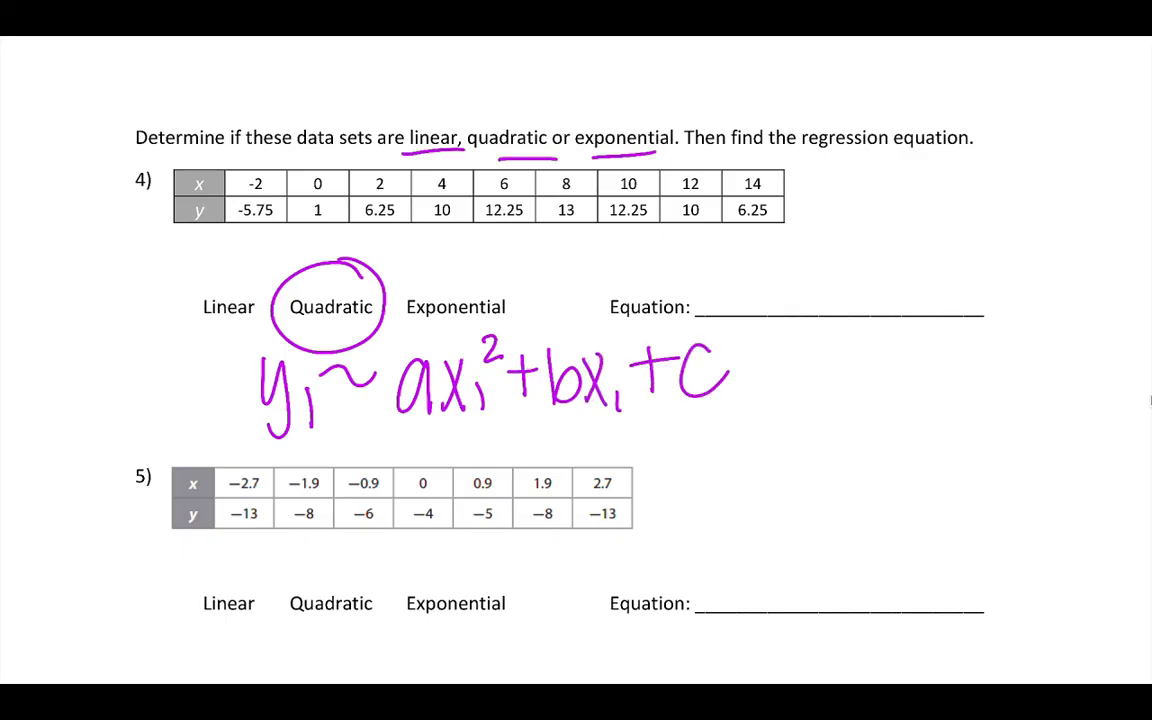
Step: Switch back to Desmos in Chrome and enter the quadratic regression y₁ ~ ax₁² + bx₁ + c below problem 4's table
key("Escape")
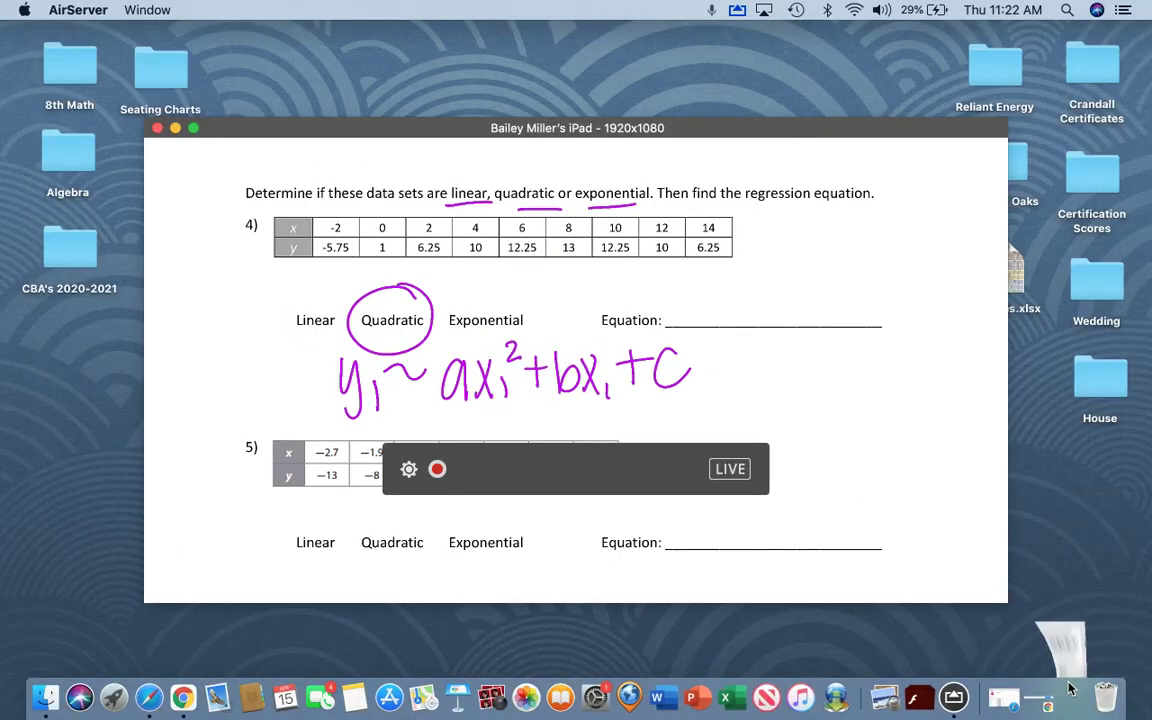
key("super+Tab")
left_click(109, 583)
type("y1~ax1^2")
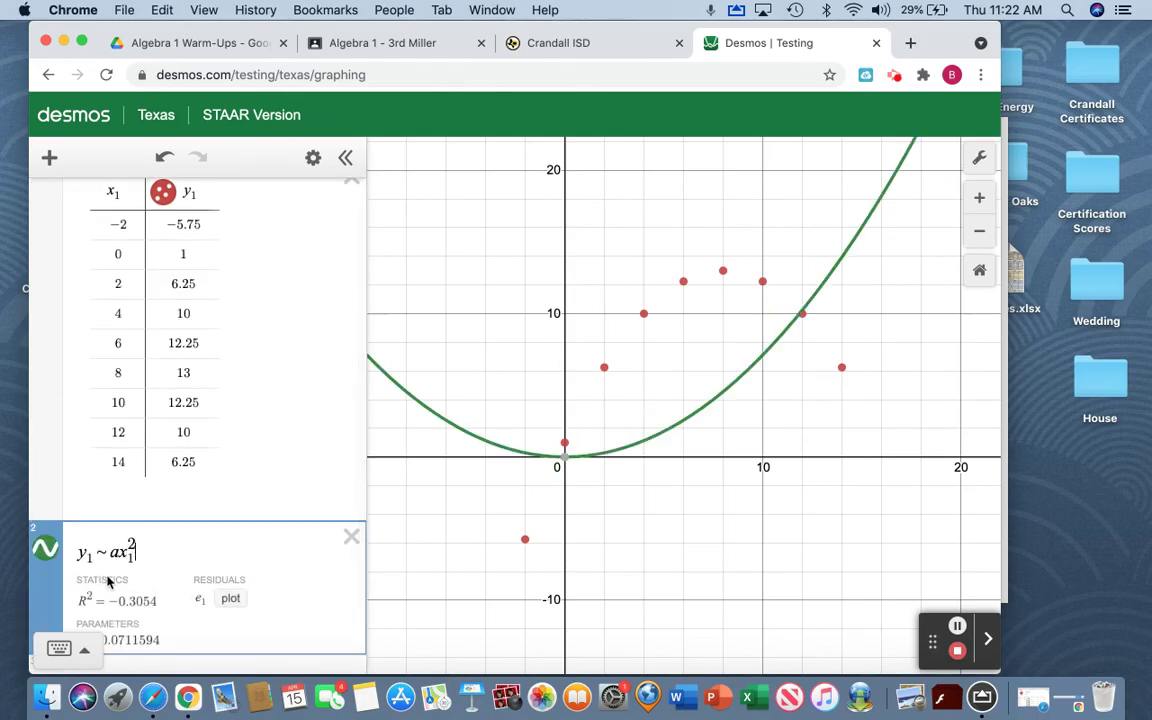
key("Right")
type("+bx1")
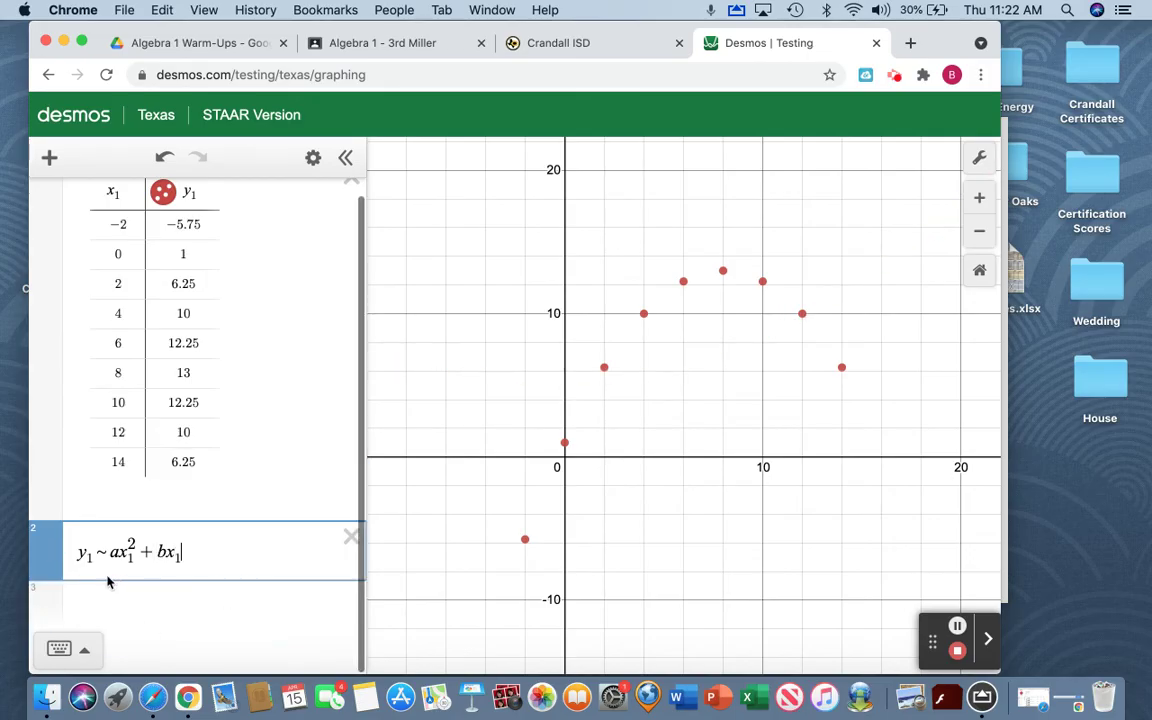
type("+c")
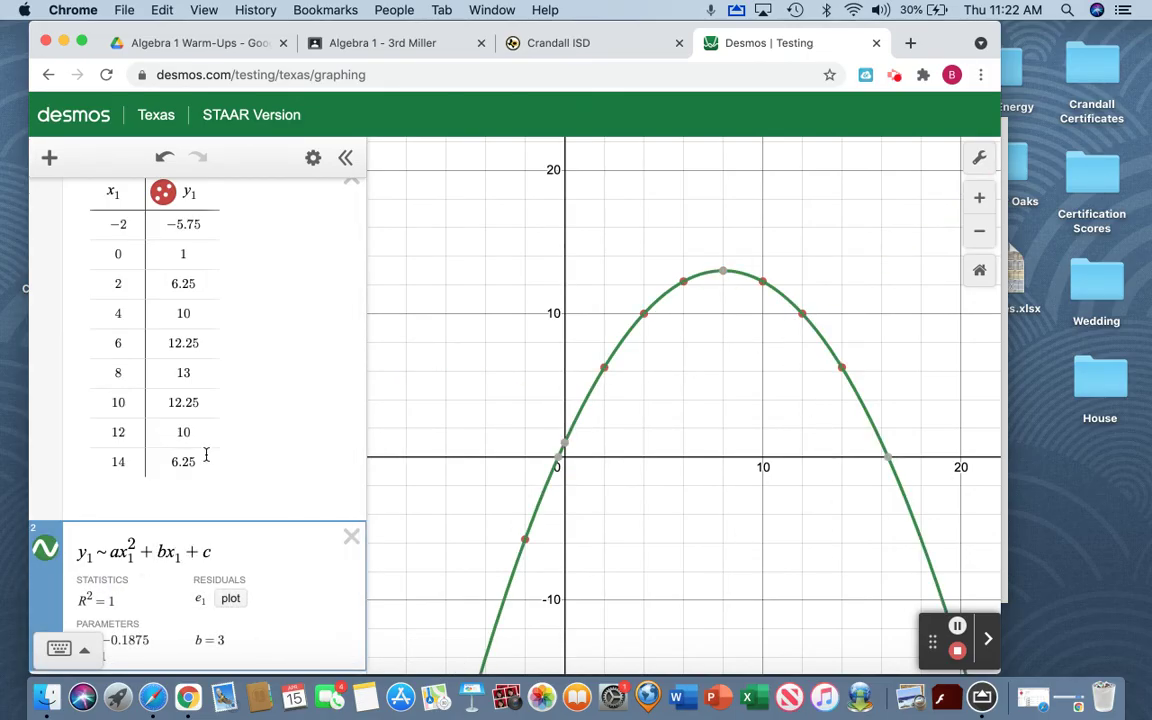
scroll(206, 455, "down", 2)
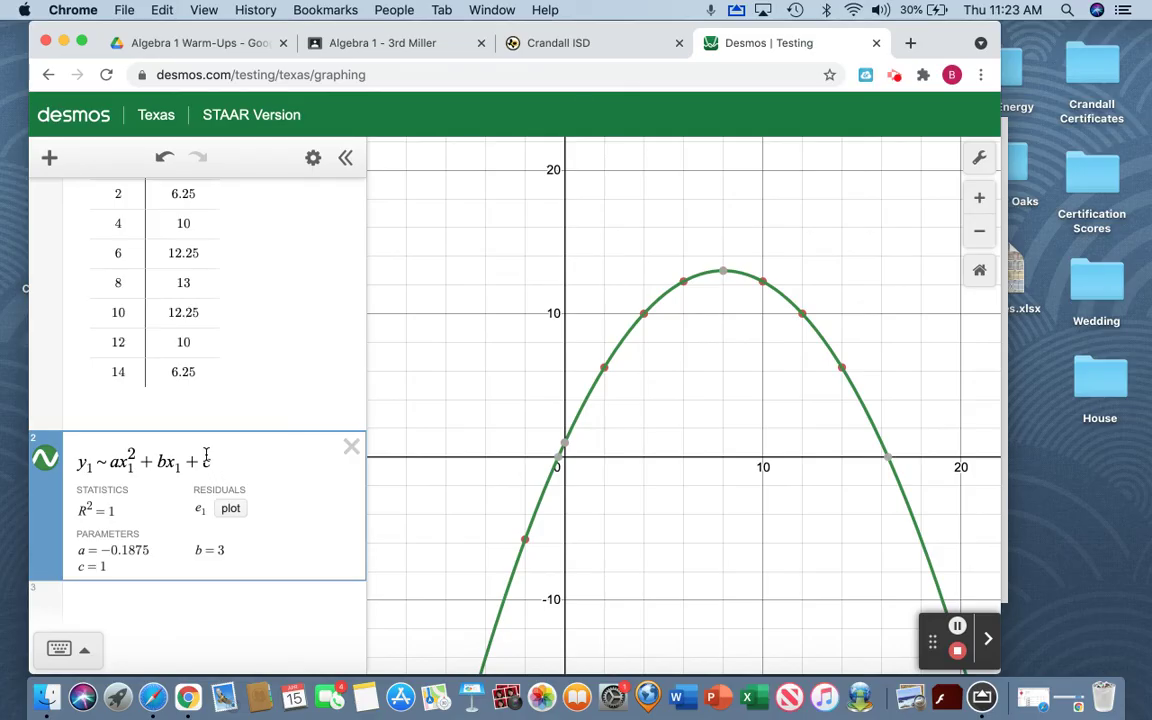
Step: Switch to the mirrored worksheet to record problem 4's equation y = −0.19x² + 3x + 1, and return to Desmos
left_click(63, 43)
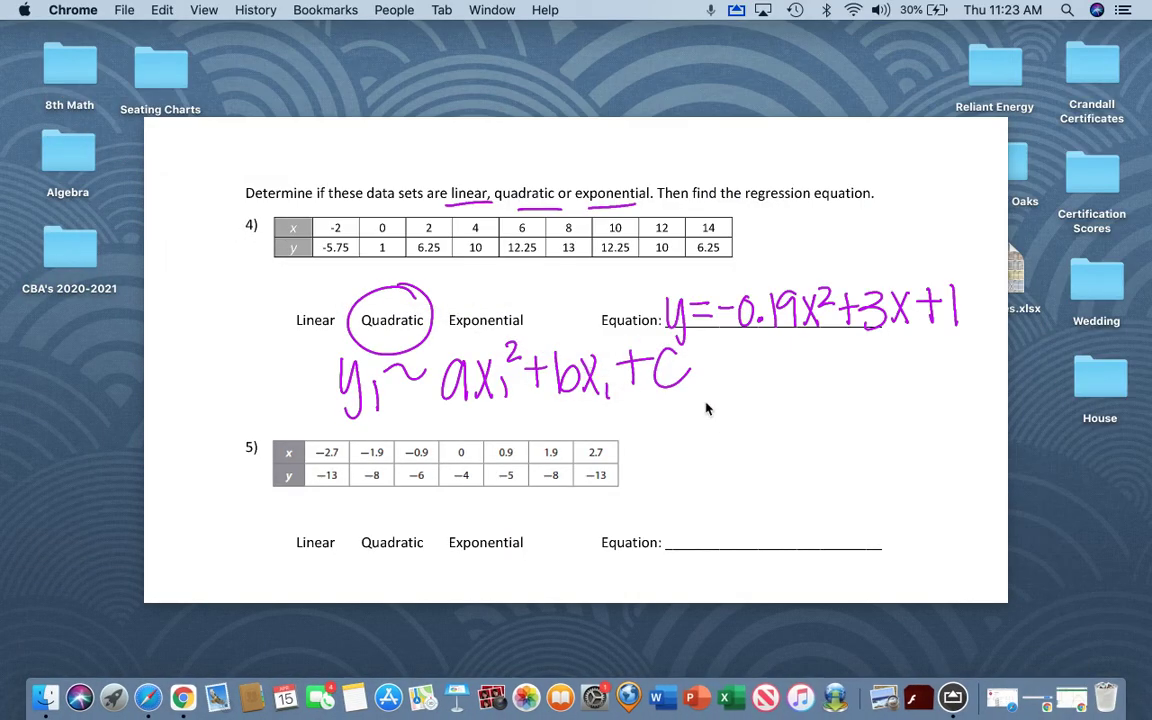
double_click(551, 358)
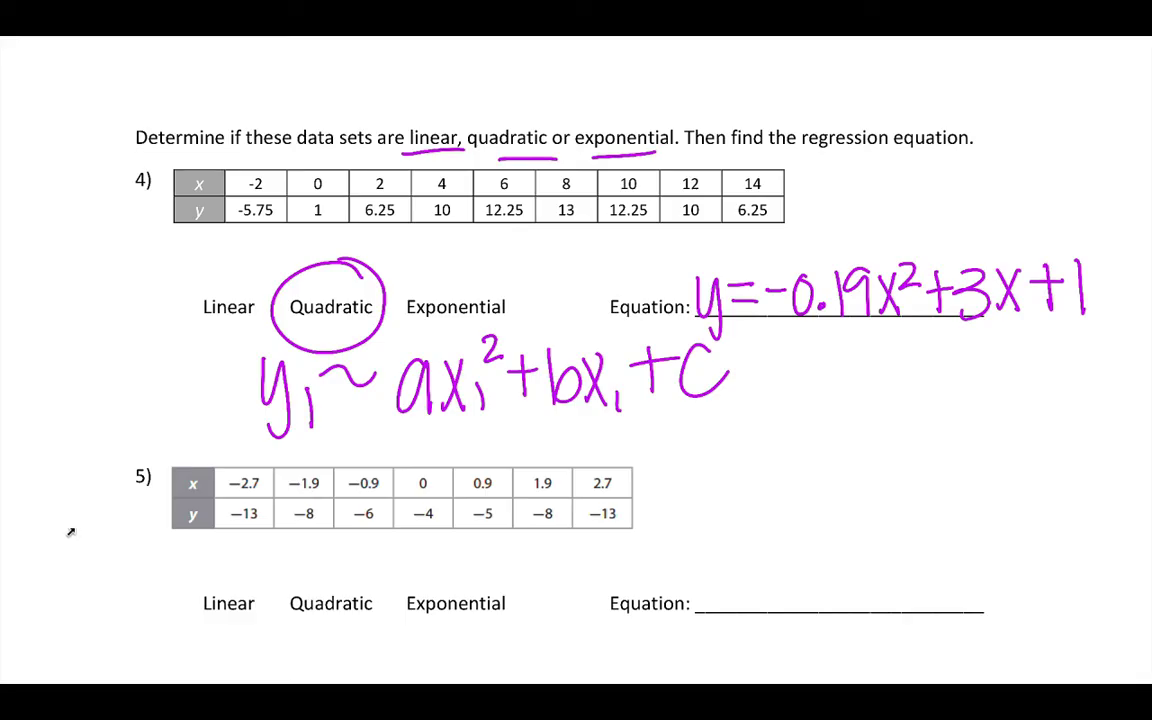
key("Escape")
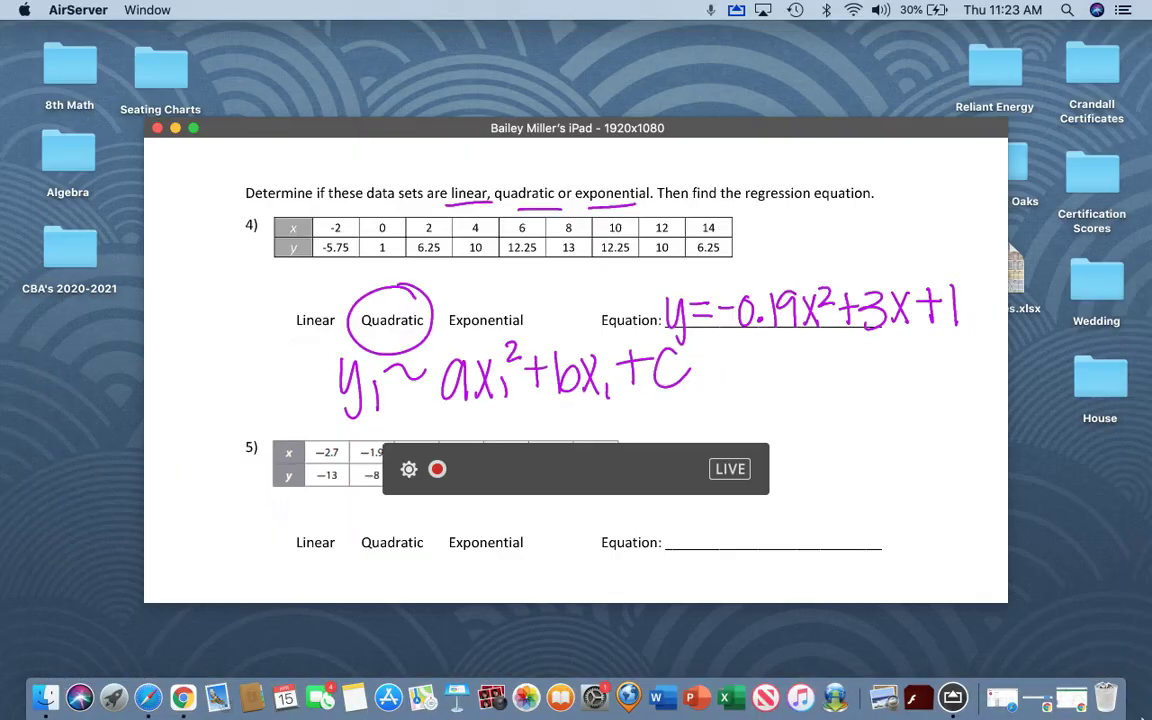
left_click(1087, 708)
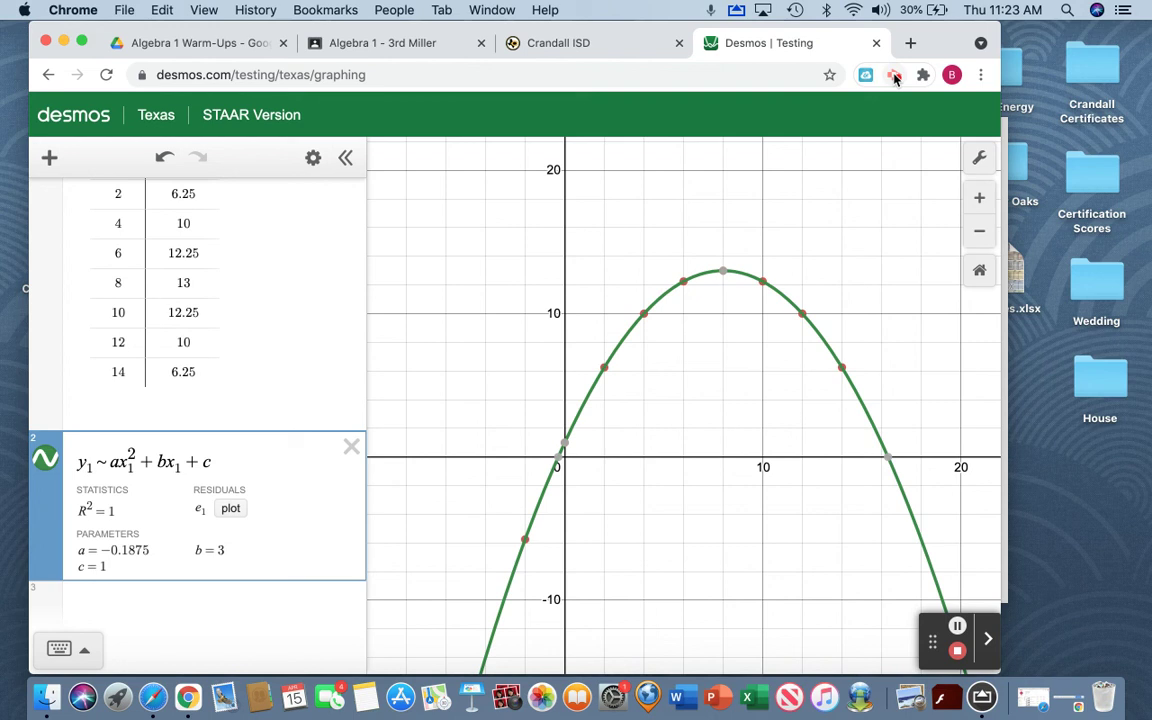